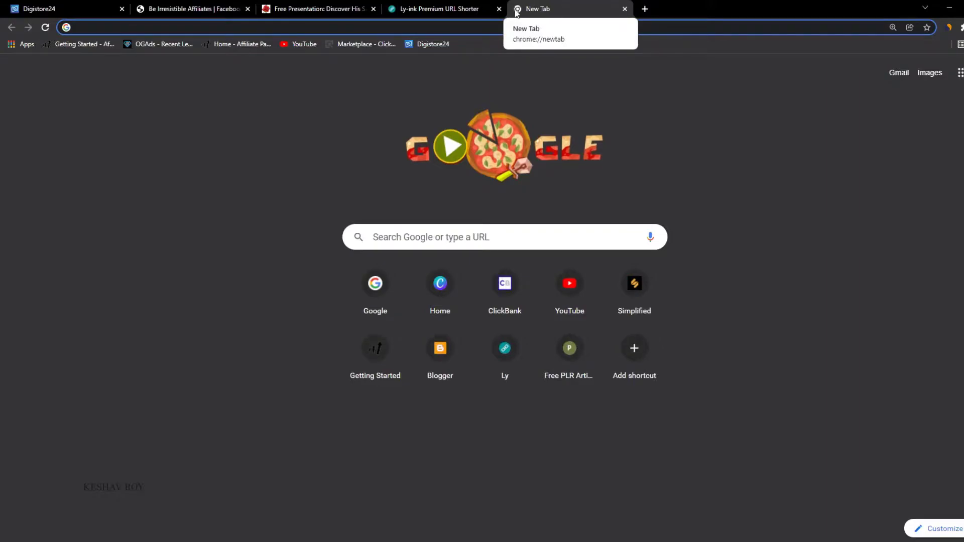
- Go to canva.com in the new browser tab and close the Ly-ink URL shortener tab
{"action": "type", "text": "fr"}
{"action": "key", "text": "BackSpace"}
{"action": "key", "text": "BackSpace"}
{"action": "key", "text": "BackSpace"}
{"action": "type", "text": "fr"}
{"action": "key", "text": "BackSpace"}
{"action": "key", "text": "BackSpace"}
{"action": "key", "text": "BackSpace"}
{"action": "type", "text": "canva.com"}
{"action": "key", "text": "Return"}
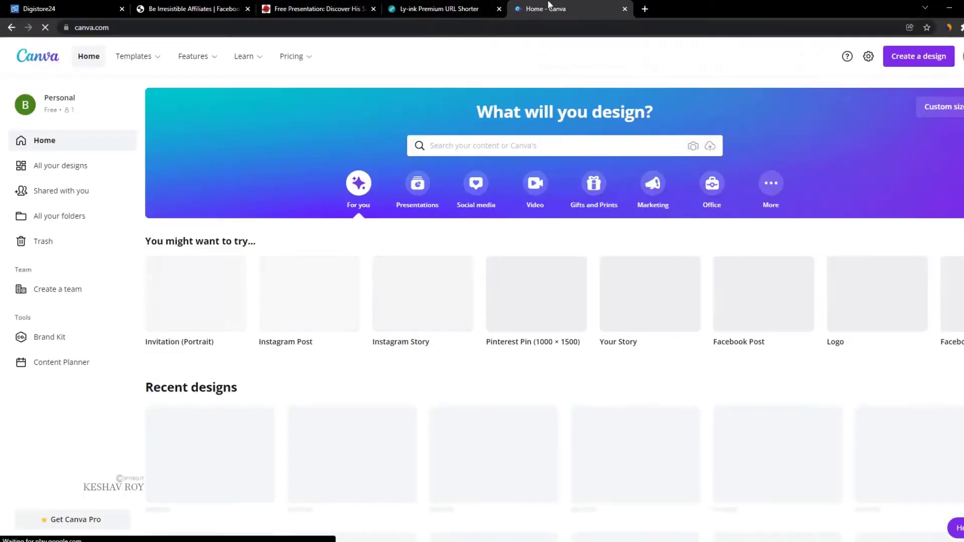
{"action": "left_click", "coordinate": [499, 8]}
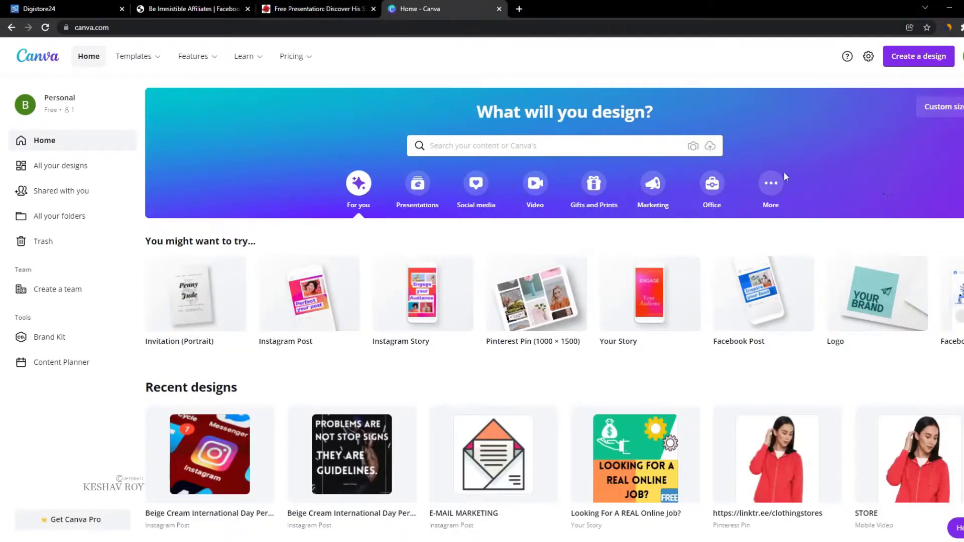
- Search for the Mobile Video design type and create a blank Mobile Video
{"action": "left_click", "coordinate": [600, 146]}
{"action": "type", "text": "mobile video"}
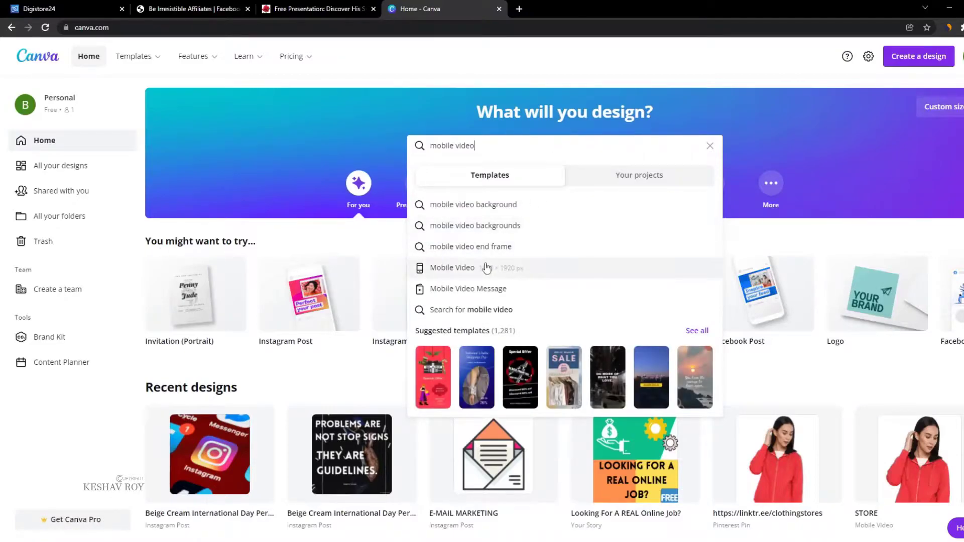
{"action": "left_click", "coordinate": [486, 268]}
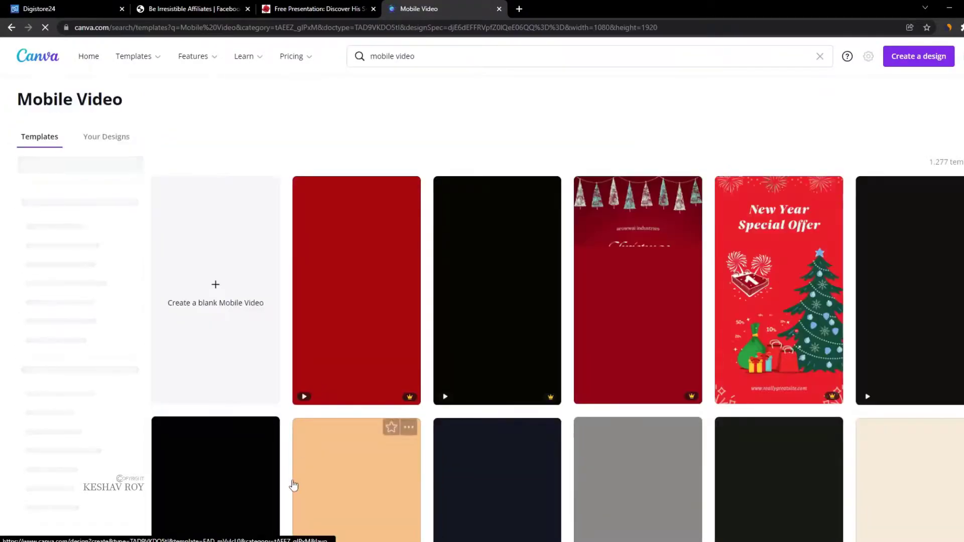
{"action": "left_click", "coordinate": [219, 291]}
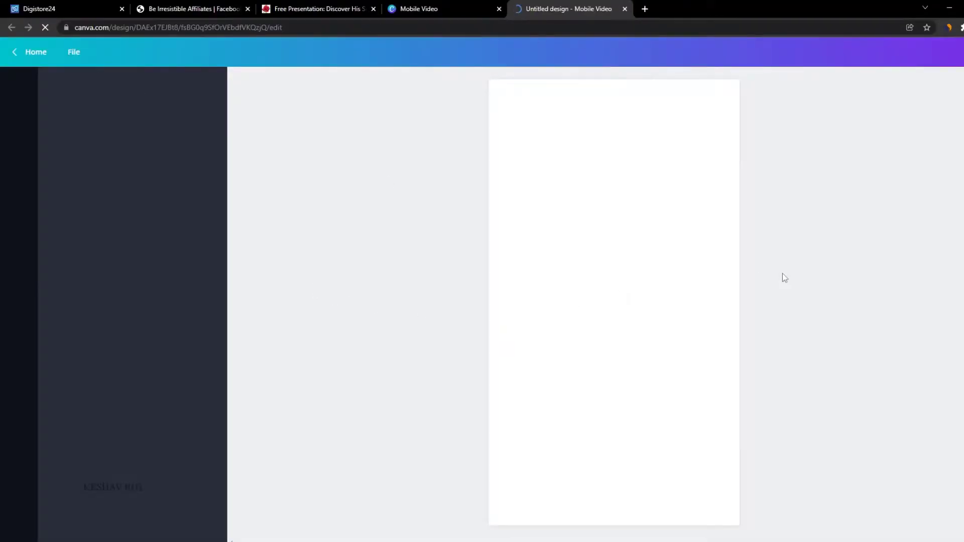
{"action": "scroll", "coordinate": [163, 329], "scroll_direction": "down", "scroll_amount": 4}
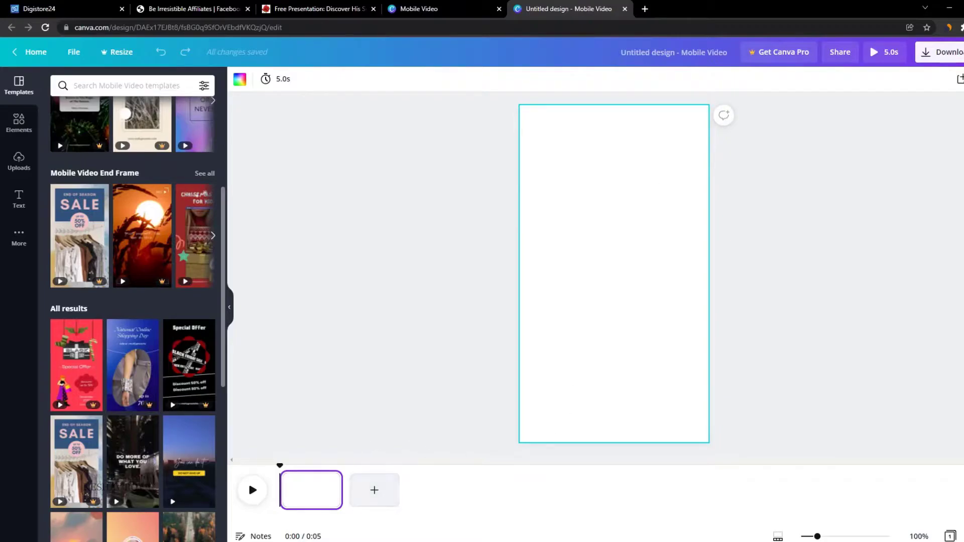
- Open Pexels in a new tab, search for "relationship" and show only the video results
{"action": "left_click", "coordinate": [645, 9]}
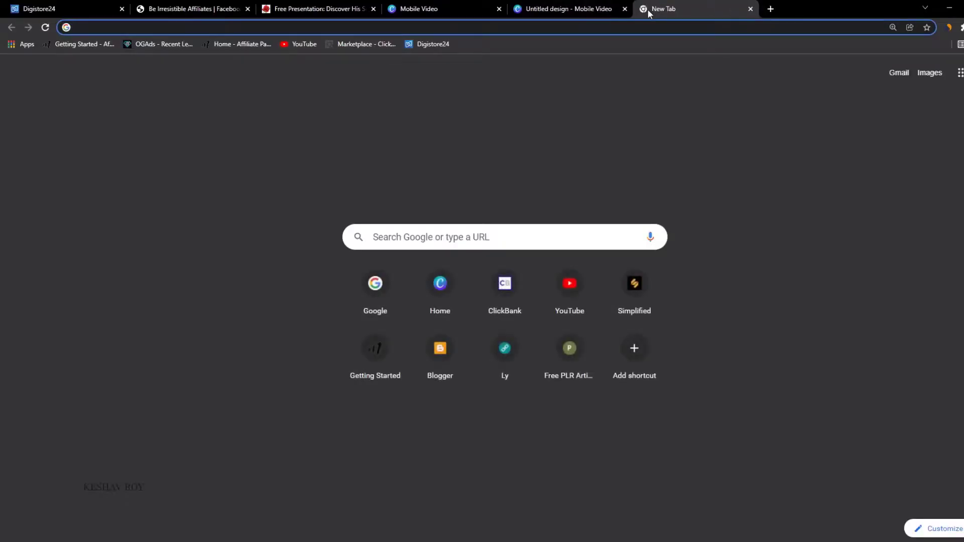
{"action": "type", "text": "pexels"}
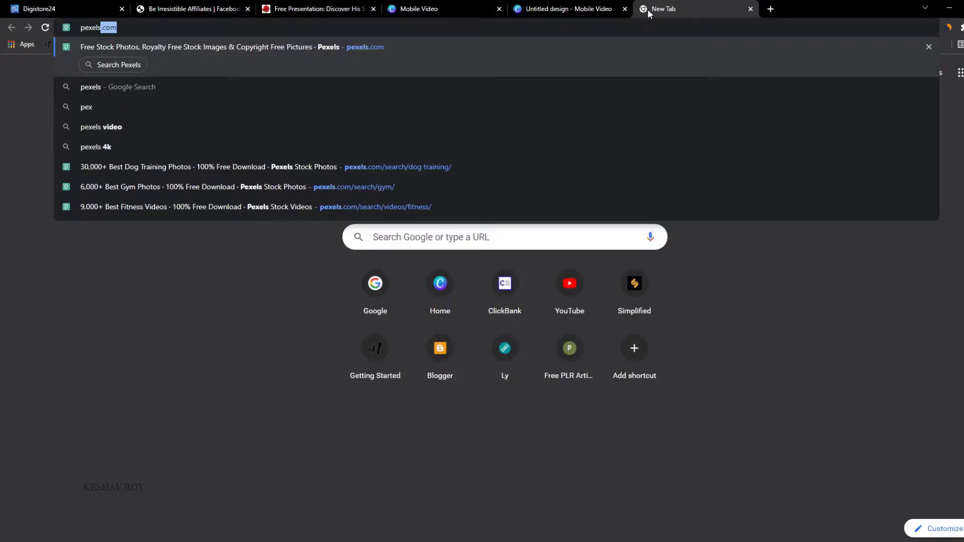
{"action": "key", "text": "Return"}
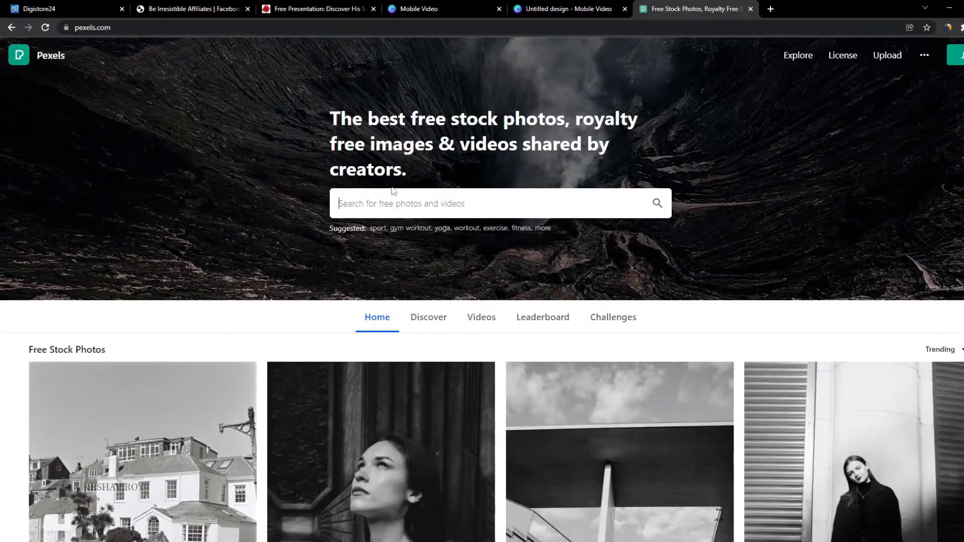
{"action": "type", "text": "relatio"}
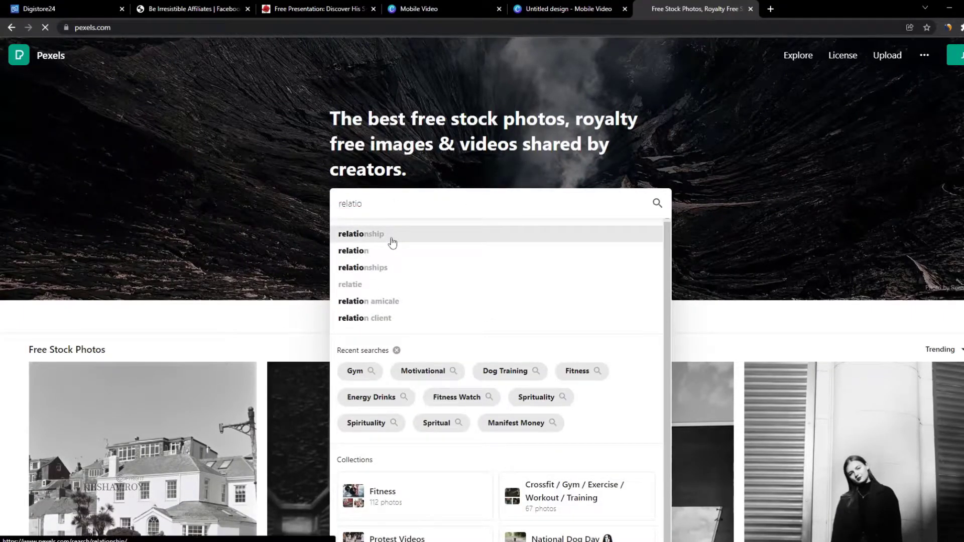
{"action": "left_click", "coordinate": [393, 238]}
{"action": "left_click", "coordinate": [145, 89]}
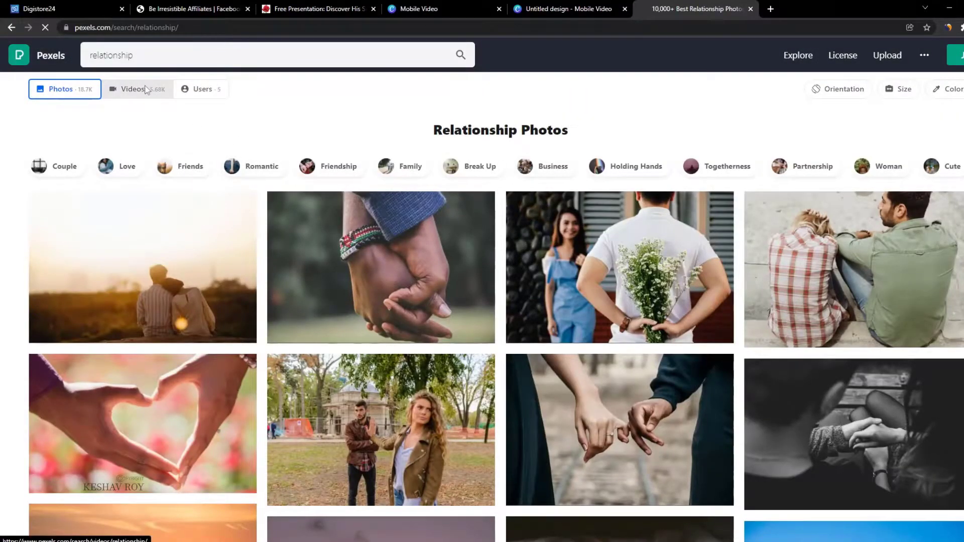
- Browse the relationship videos on Pexels for clips of couples that suit the mobile video
{"action": "scroll", "coordinate": [828, 302], "scroll_direction": "down", "scroll_amount": 3}
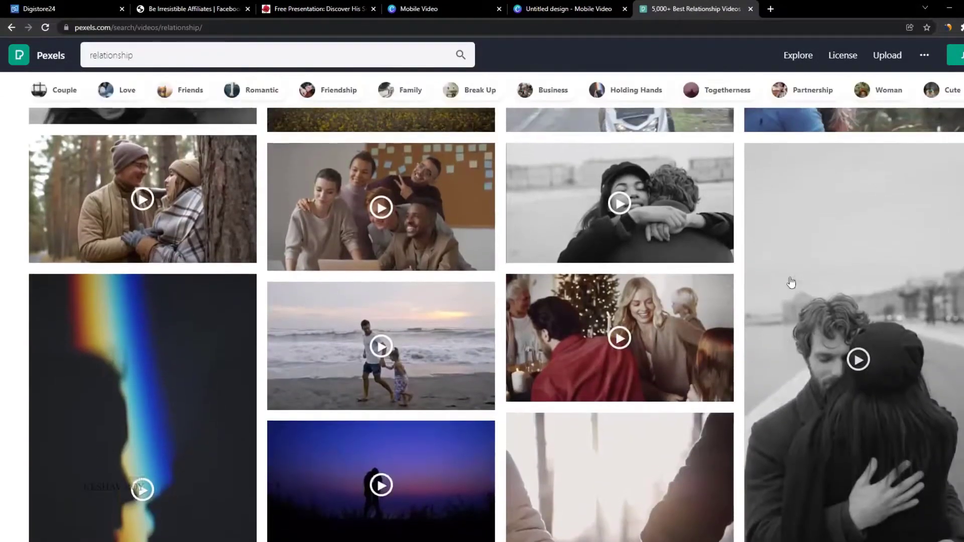
{"action": "scroll", "coordinate": [857, 303], "scroll_direction": "up", "scroll_amount": 2}
{"action": "scroll", "coordinate": [794, 366], "scroll_direction": "down", "scroll_amount": 15}
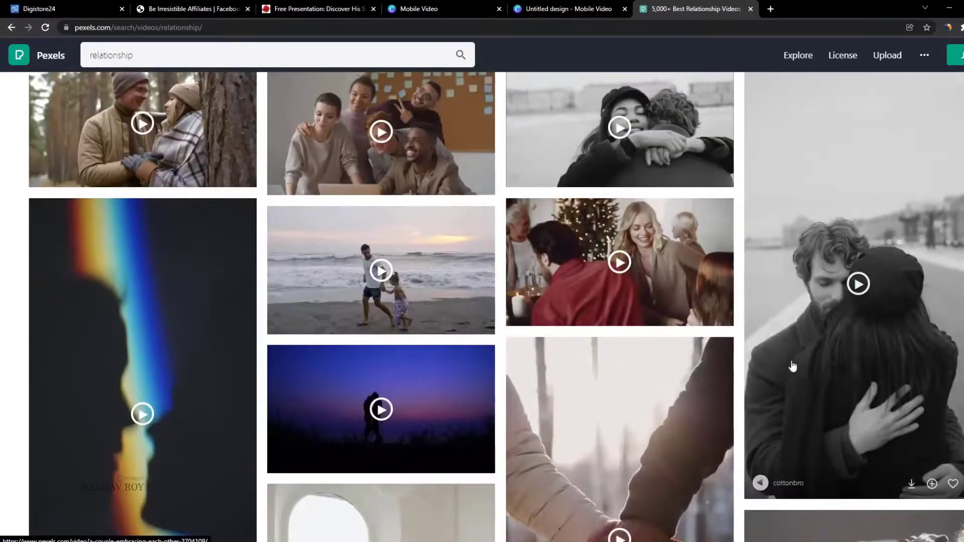
{"action": "scroll", "coordinate": [482, 307], "scroll_direction": "down", "scroll_amount": 10}
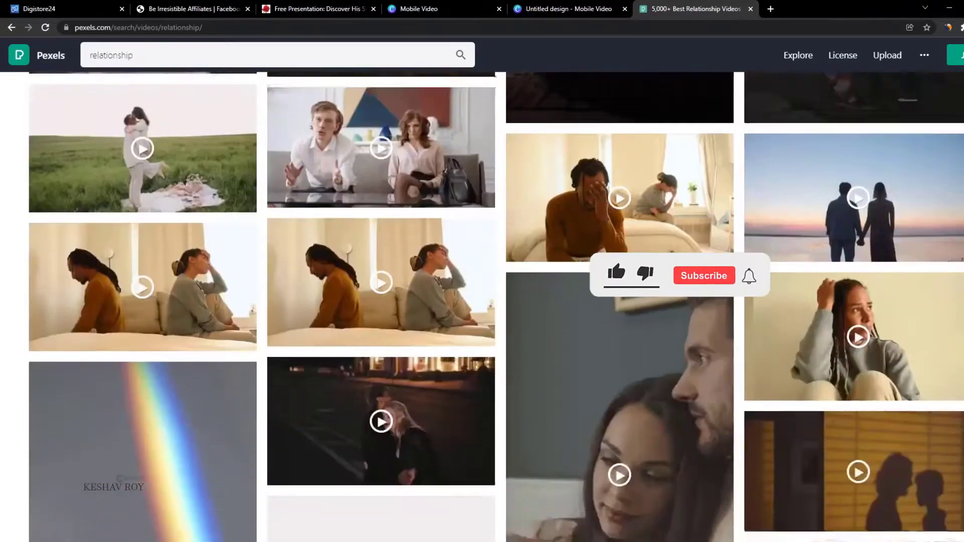
{"action": "scroll", "coordinate": [529, 174], "scroll_direction": "up", "scroll_amount": 7}
{"action": "scroll", "coordinate": [529, 174], "scroll_direction": "down", "scroll_amount": 3}
{"action": "scroll", "coordinate": [530, 174], "scroll_direction": "up", "scroll_amount": 8}
{"action": "scroll", "coordinate": [529, 174], "scroll_direction": "down", "scroll_amount": 4}
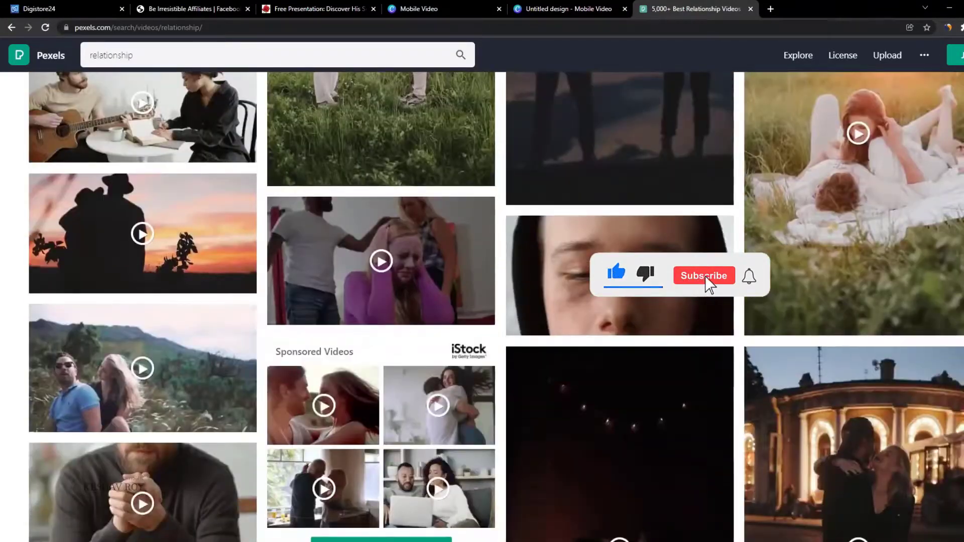
{"action": "scroll", "coordinate": [529, 174], "scroll_direction": "up", "scroll_amount": 3}
{"action": "scroll", "coordinate": [530, 173], "scroll_direction": "up", "scroll_amount": 2}
{"action": "left_click", "coordinate": [435, 387]}
{"action": "scroll", "coordinate": [441, 383], "scroll_direction": "down", "scroll_amount": 3}
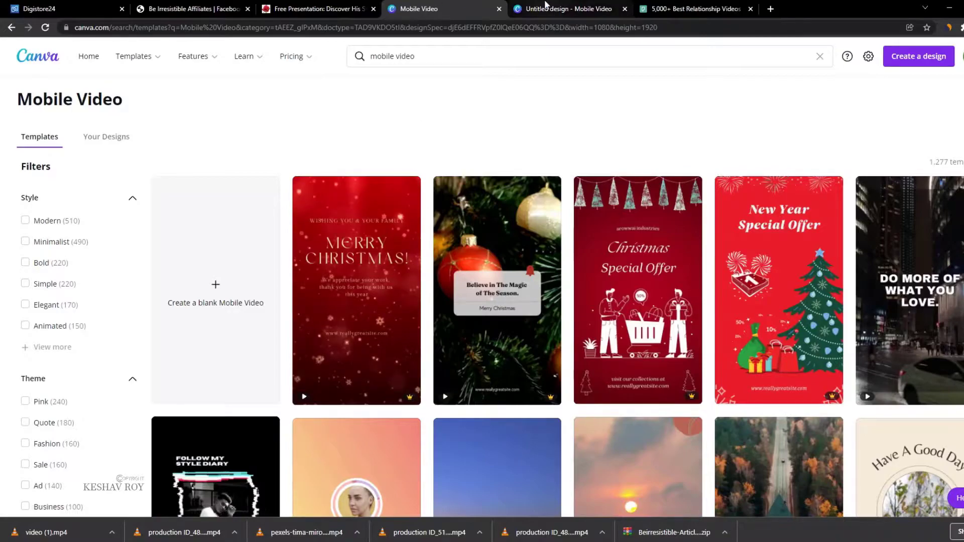
- Return to the untitled Canva design and add the downloaded MP4 clips to its uploads
{"action": "left_click", "coordinate": [600, 6]}
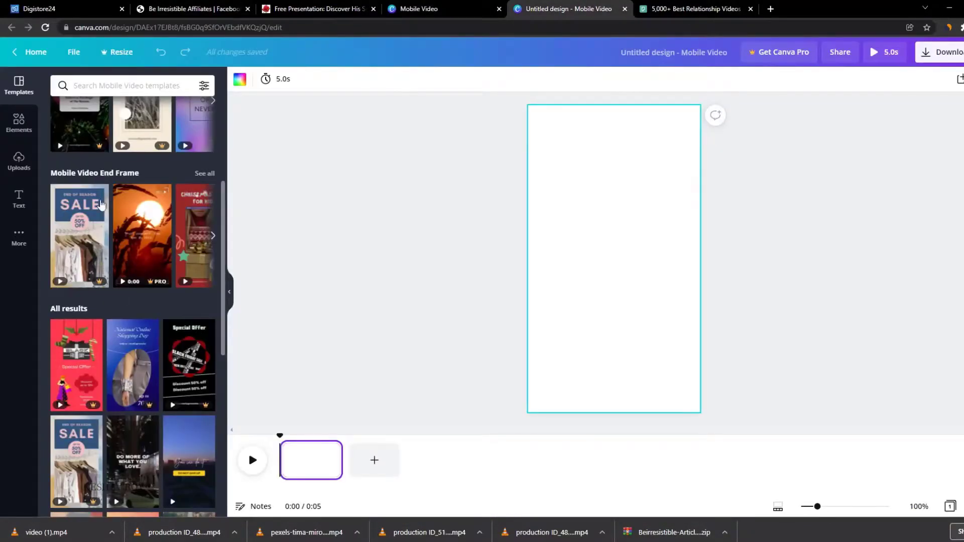
{"action": "left_click", "coordinate": [17, 161]}
{"action": "left_click_drag", "start_coordinate": [46, 533], "coordinate": [83, 359]}
{"action": "left_click_drag", "start_coordinate": [184, 532], "coordinate": [128, 356]}
{"action": "left_click_drag", "start_coordinate": [303, 532], "coordinate": [150, 326]}
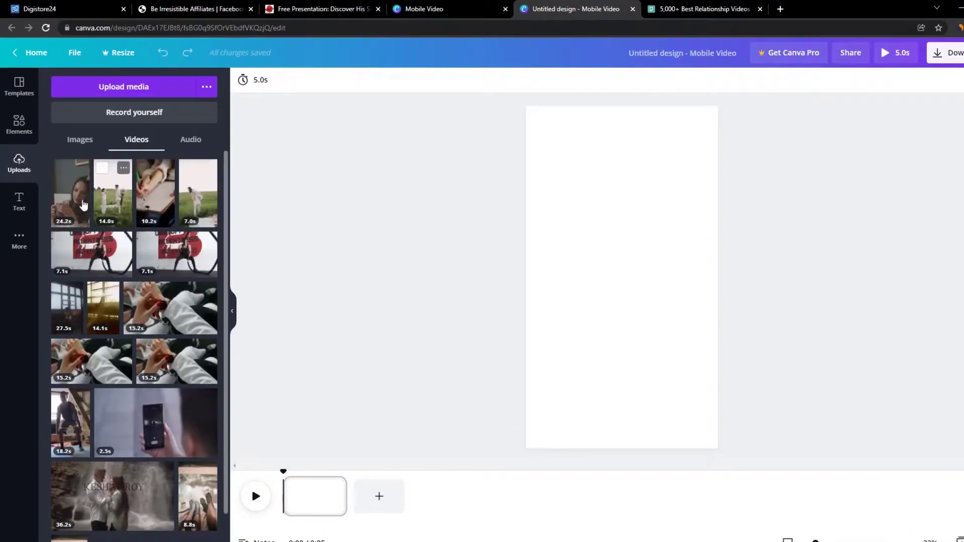
- Place the uploaded 14.0 s clip of the couple in a field on the blank page and enlarge it to cover the page
{"action": "left_click_drag", "start_coordinate": [120, 203], "coordinate": [578, 183]}
{"action": "left_click_drag", "start_coordinate": [682, 381], "coordinate": [784, 536]}
{"action": "left_click_drag", "start_coordinate": [654, 330], "coordinate": [636, 287]}
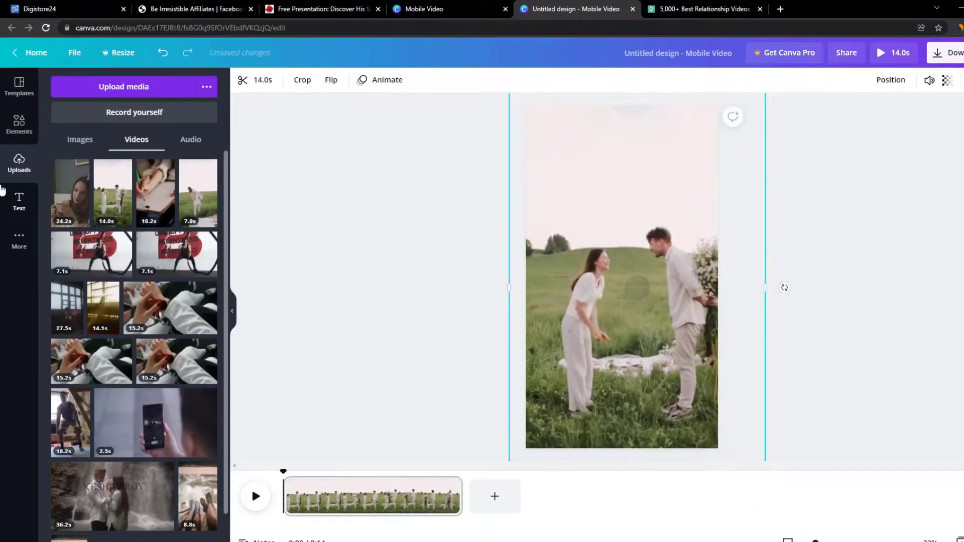
- Add a second page to the video and fill it with the uploaded 7.0 s clip of the couple in the meadow
{"action": "left_click_drag", "start_coordinate": [200, 192], "coordinate": [517, 517]}
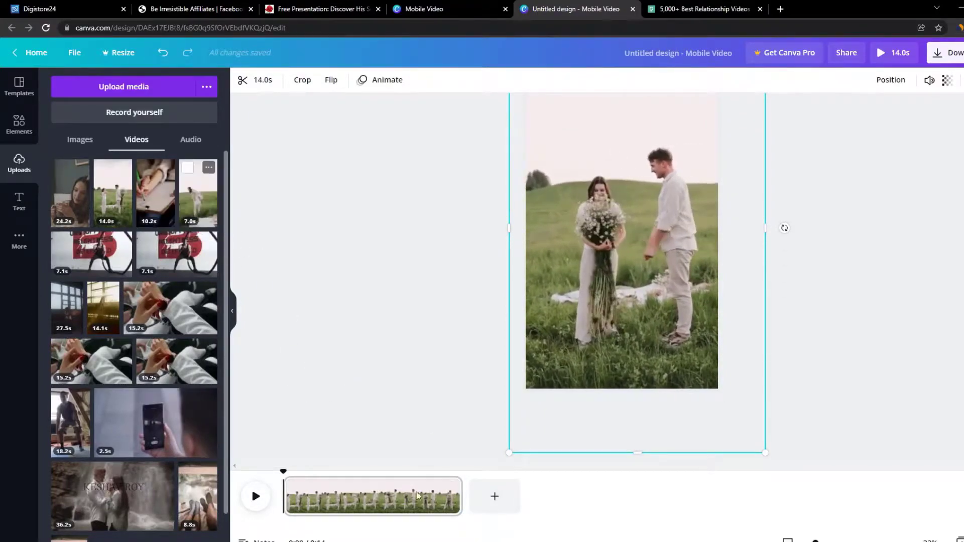
{"action": "left_click", "coordinate": [495, 497]}
{"action": "left_click_drag", "start_coordinate": [188, 210], "coordinate": [352, 508]}
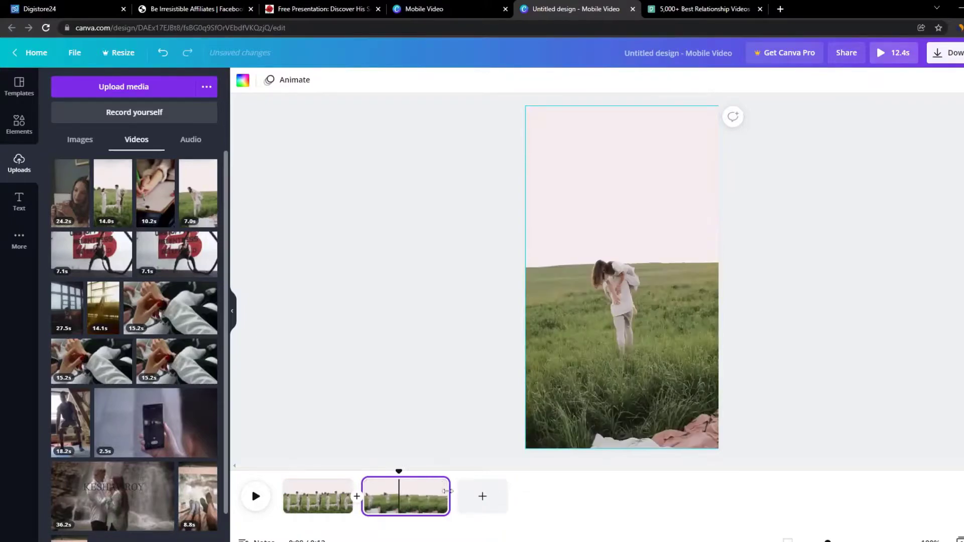
- Trim the end of the second page's clip to about 5 seconds
{"action": "left_click", "coordinate": [676, 406]}
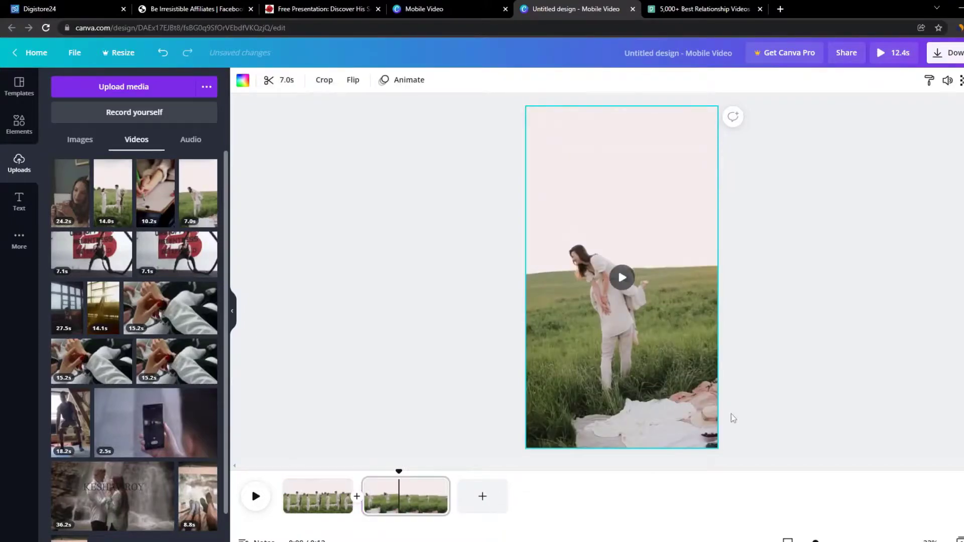
{"action": "left_click", "coordinate": [374, 517]}
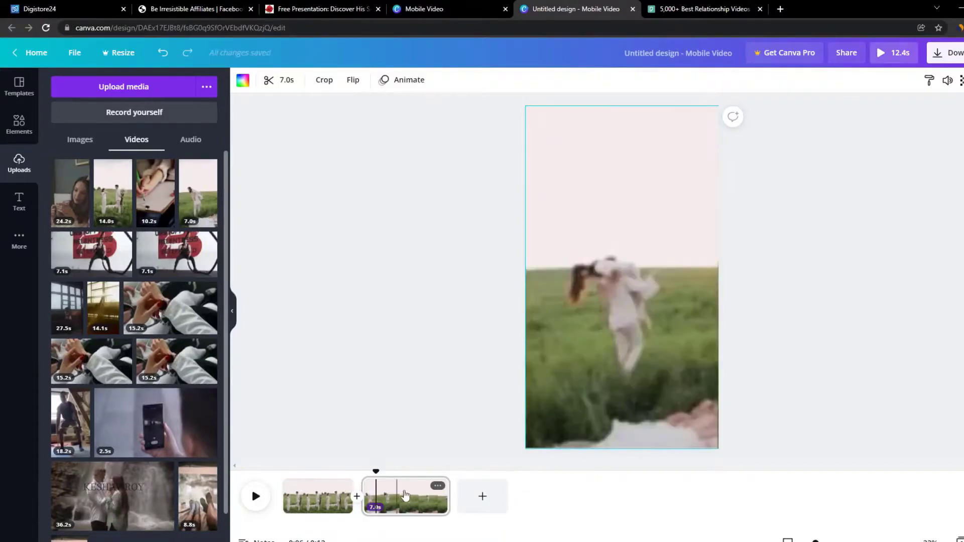
{"action": "left_click_drag", "start_coordinate": [449, 493], "coordinate": [426, 493]}
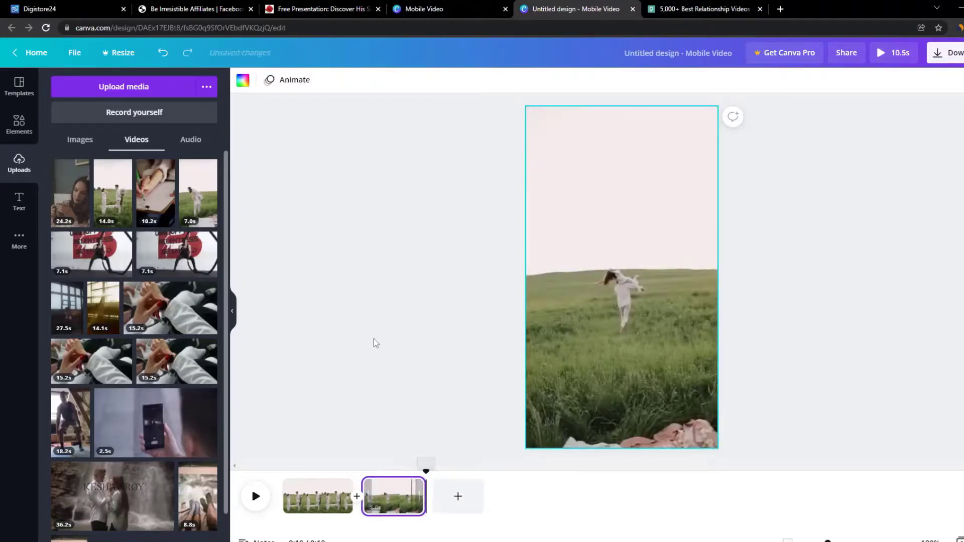
{"action": "left_click", "coordinate": [150, 205]}
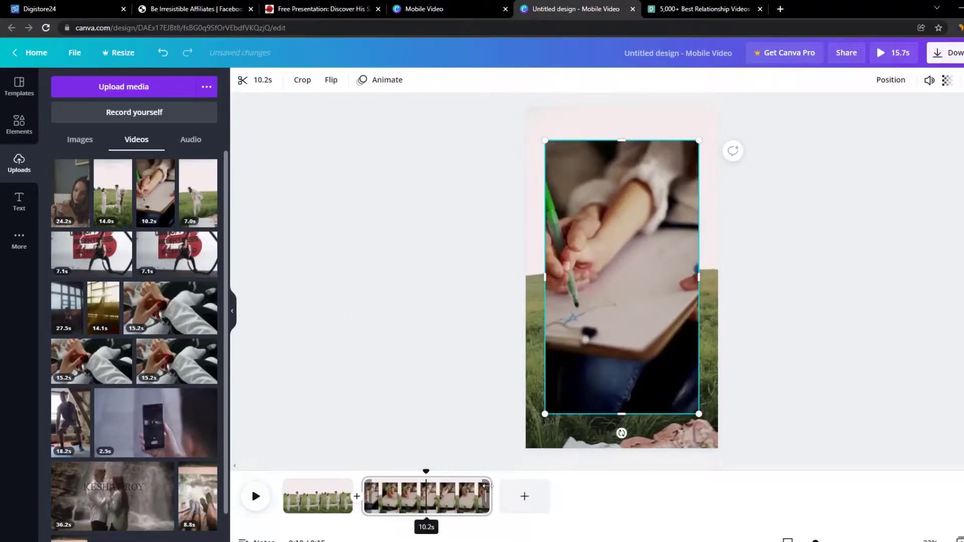
{"action": "key", "text": "Delete"}
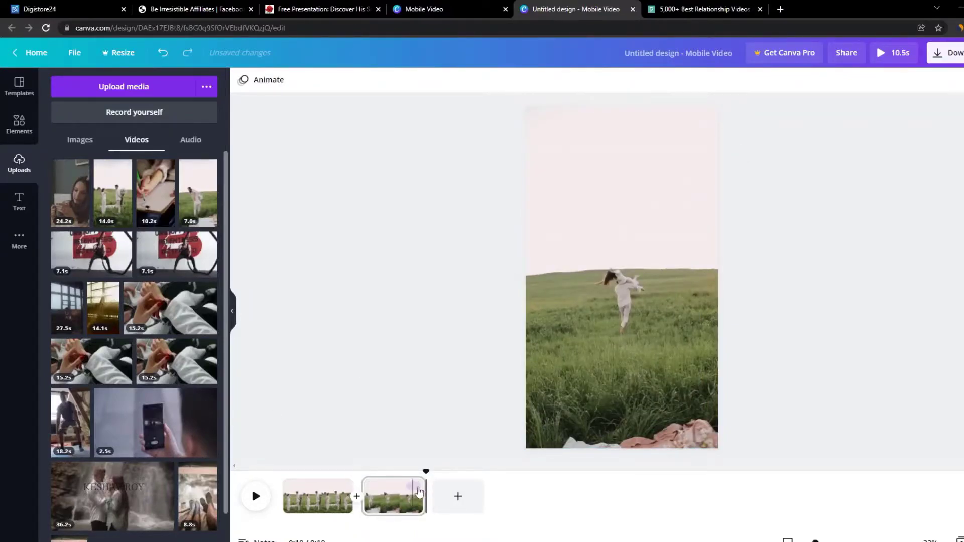
- Play the two-page video as a preview and return to the first page
{"action": "left_click", "coordinate": [256, 497]}
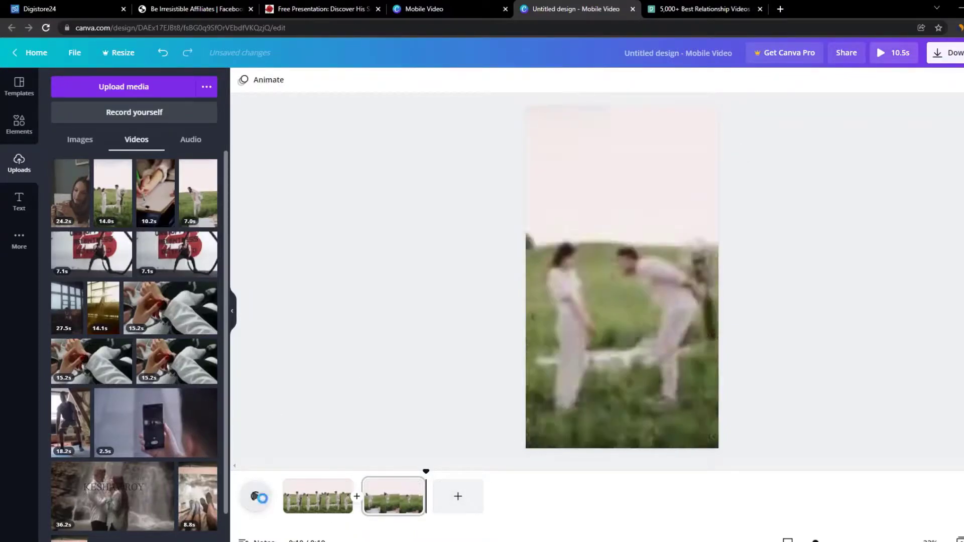
{"action": "left_click", "coordinate": [587, 344]}
{"action": "left_click", "coordinate": [309, 497]}
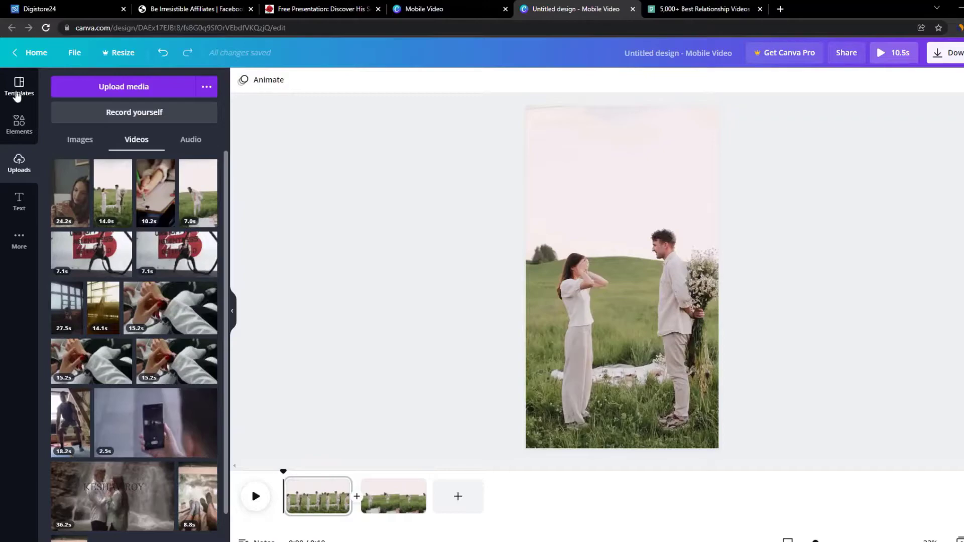
- Add the free "Cheers to the New Year" font combination to the first page
{"action": "left_click", "coordinate": [15, 205]}
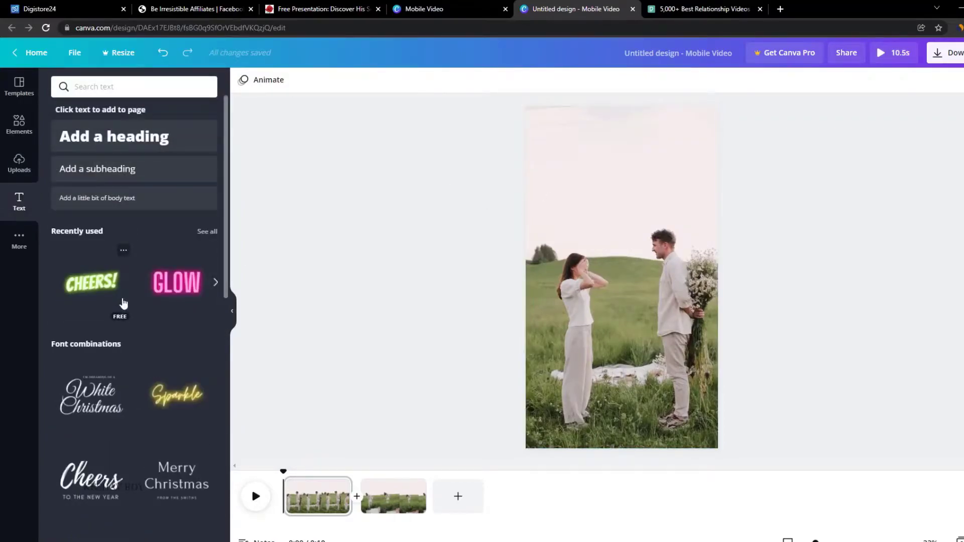
{"action": "scroll", "coordinate": [123, 303], "scroll_direction": "down", "scroll_amount": 7}
{"action": "scroll", "coordinate": [101, 276], "scroll_direction": "up", "scroll_amount": 2}
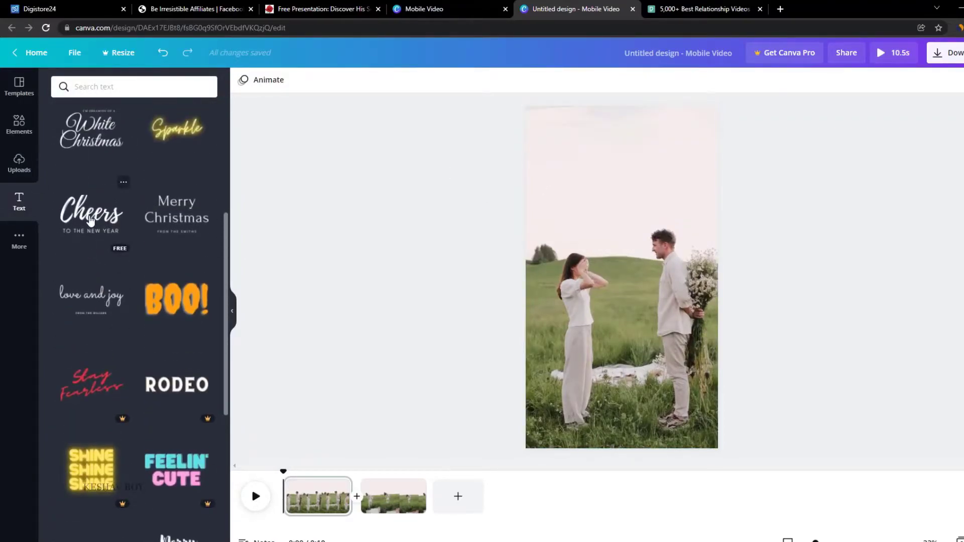
{"action": "left_click_drag", "start_coordinate": [566, 274], "coordinate": [615, 298]}
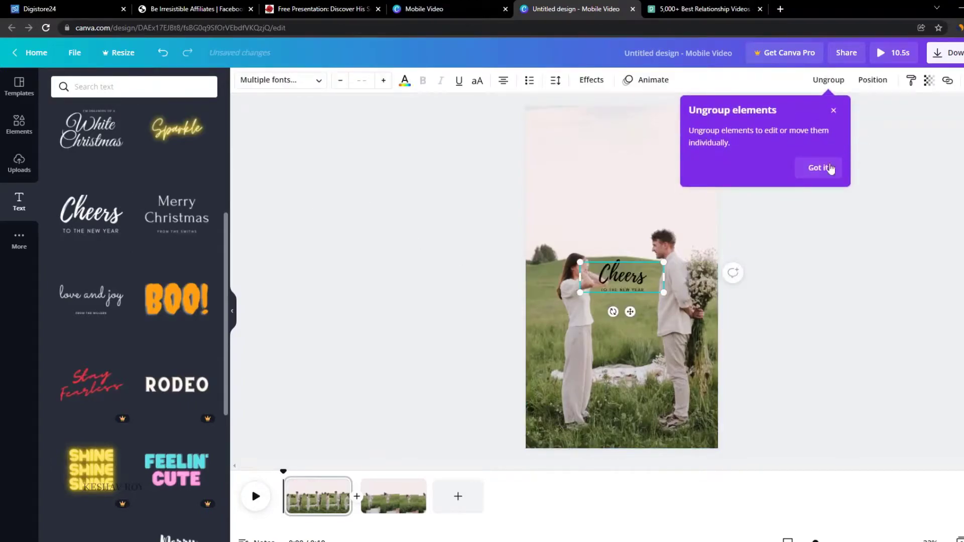
- Ungroup the "Cheers to the New Year" text, enlarge it to span the page width and place it across the couple
{"action": "left_click", "coordinate": [834, 79]}
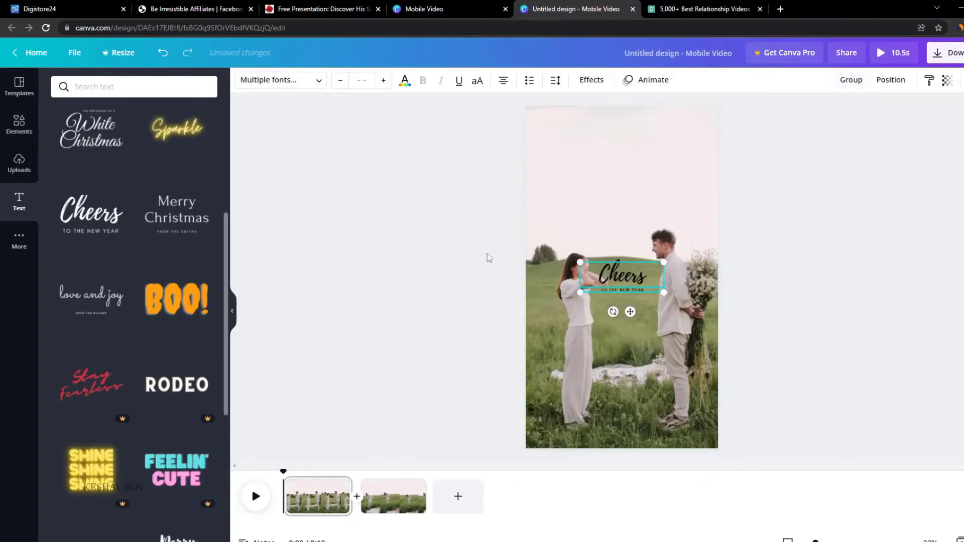
{"action": "left_click_drag", "start_coordinate": [628, 274], "coordinate": [753, 339]}
{"action": "left_click_drag", "start_coordinate": [656, 240], "coordinate": [616, 268]}
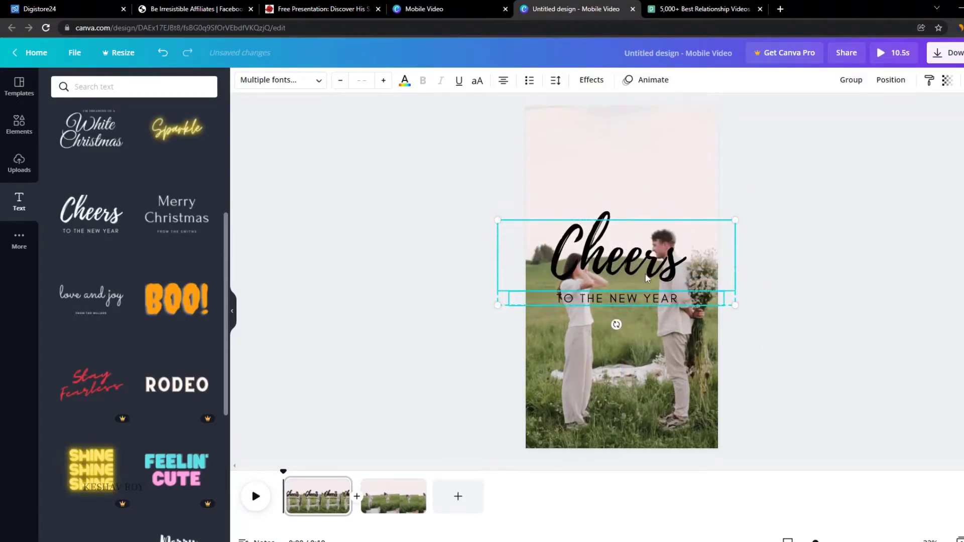
- Close the Pexels tab and switch to the Free Presentation page of hissecretobsession.com
{"action": "left_click", "coordinate": [702, 9]}
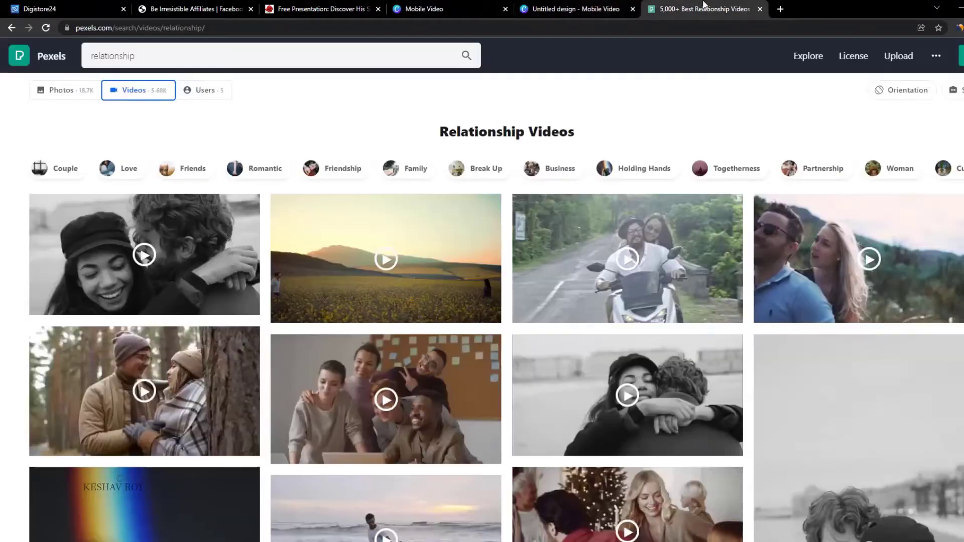
{"action": "left_click", "coordinate": [424, 8]}
{"action": "left_click", "coordinate": [761, 9]}
{"action": "left_click", "coordinate": [284, 6]}
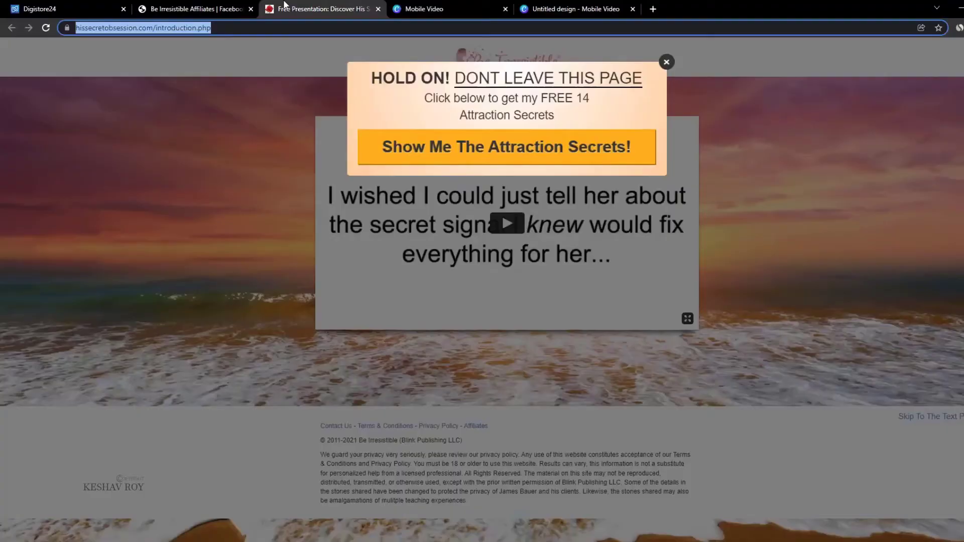
- Switch to the Be Irresistible affiliates site and open its Text / Newsletter Ads page
{"action": "left_click", "coordinate": [65, 9]}
{"action": "left_click", "coordinate": [190, 6]}
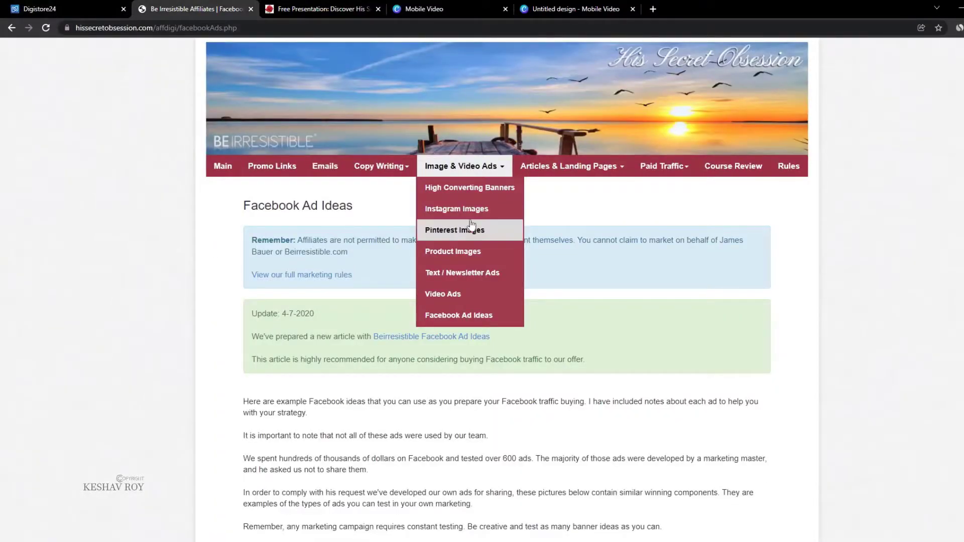
{"action": "scroll", "coordinate": [181, 212], "scroll_direction": "down", "scroll_amount": 3}
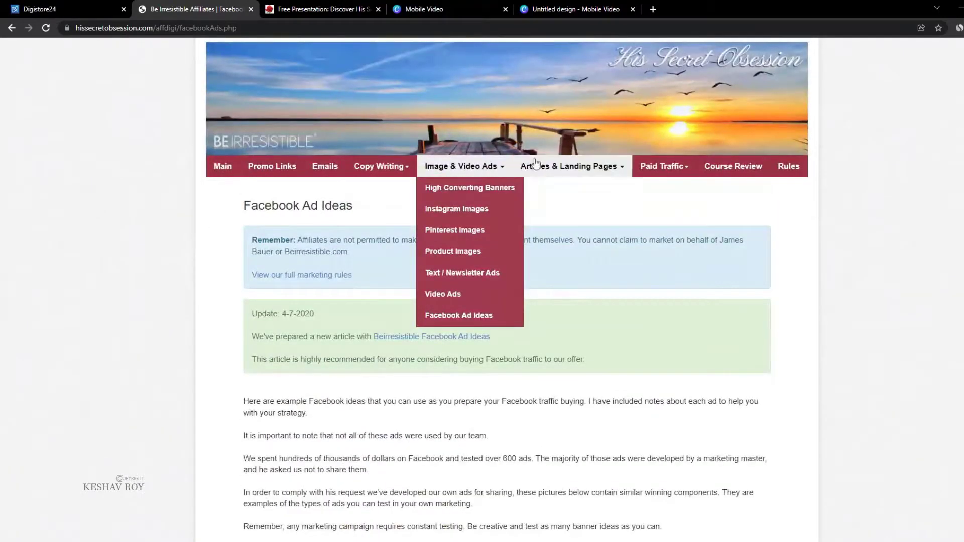
{"action": "left_click", "coordinate": [557, 170]}
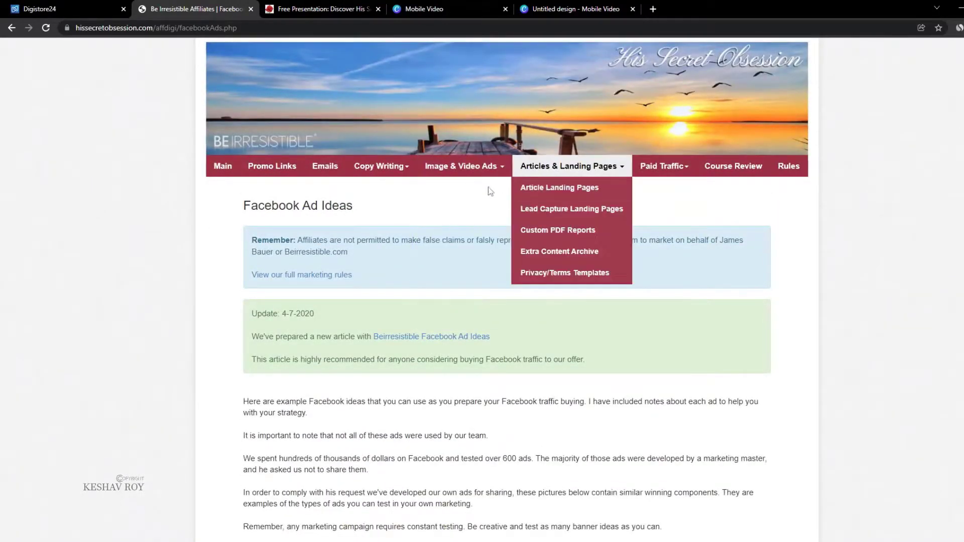
{"action": "left_click", "coordinate": [364, 164]}
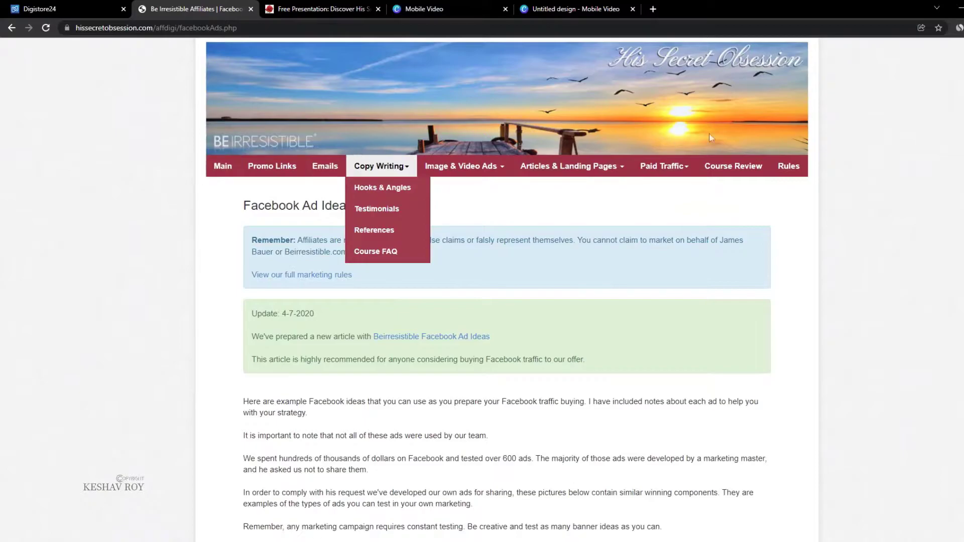
{"action": "left_click", "coordinate": [452, 173]}
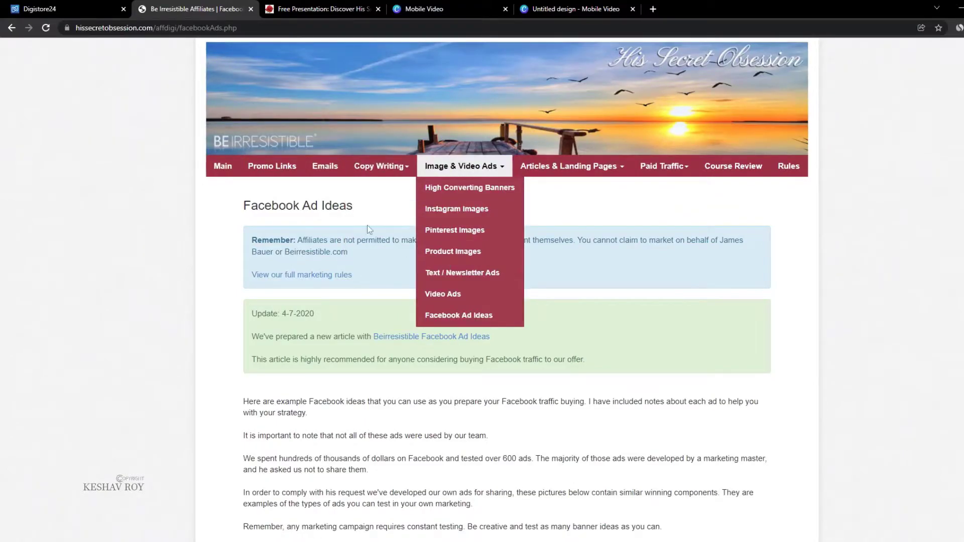
{"action": "left_click", "coordinate": [472, 282]}
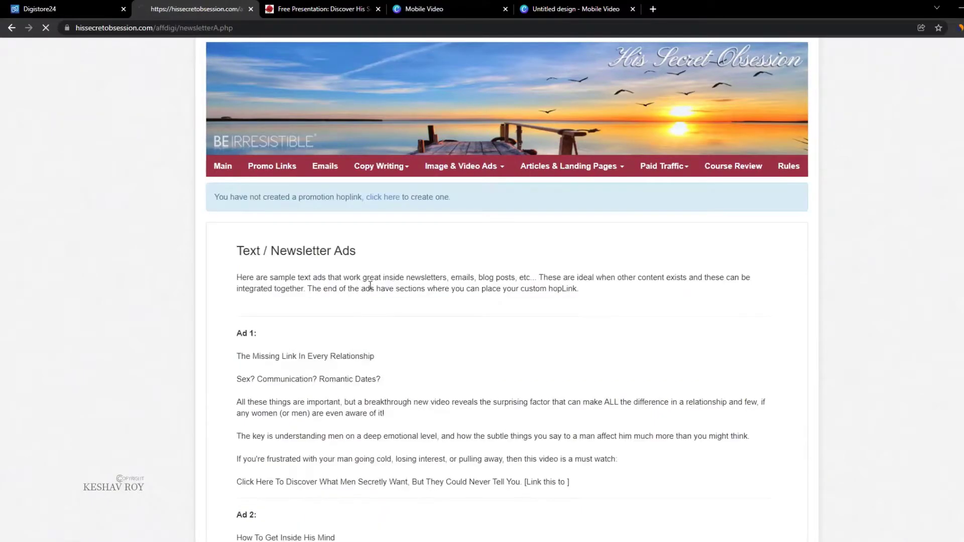
- Copy the Ad 1 headline "The Missing Link In Every Relationship"
{"action": "scroll", "coordinate": [247, 289], "scroll_direction": "down", "scroll_amount": 3}
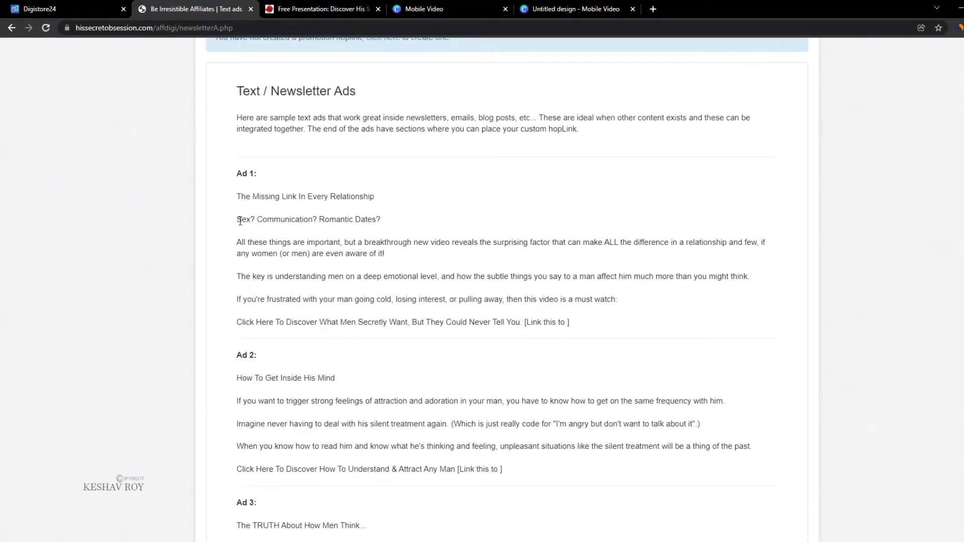
{"action": "scroll", "coordinate": [243, 219], "scroll_direction": "down", "scroll_amount": 2}
{"action": "scroll", "coordinate": [231, 171], "scroll_direction": "up", "scroll_amount": 2}
{"action": "left_click_drag", "start_coordinate": [236, 197], "coordinate": [404, 198]}
{"action": "key", "text": "ctrl+c"}
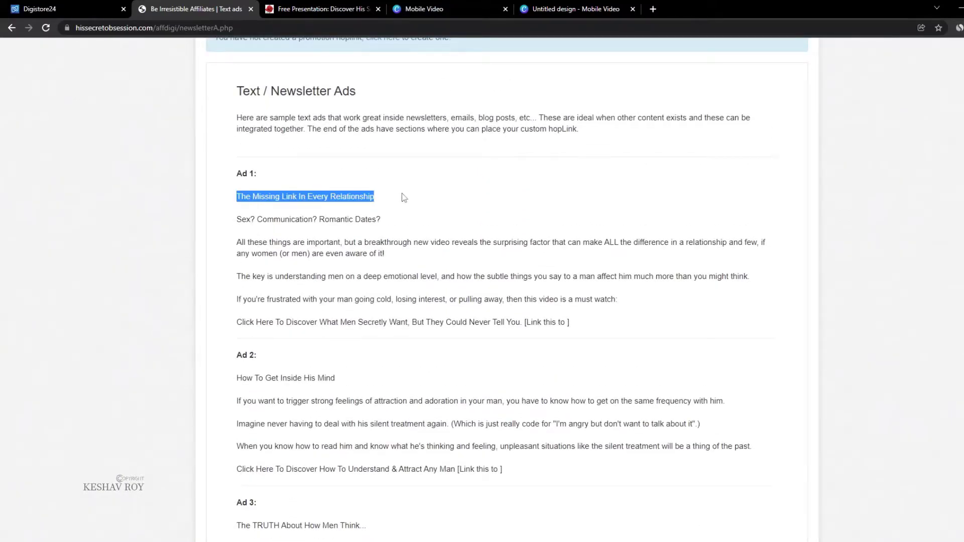
- Switch to the Canva mobile video design and replace "Cheers" on the first page with the copied headline
{"action": "left_click", "coordinate": [575, 8]}
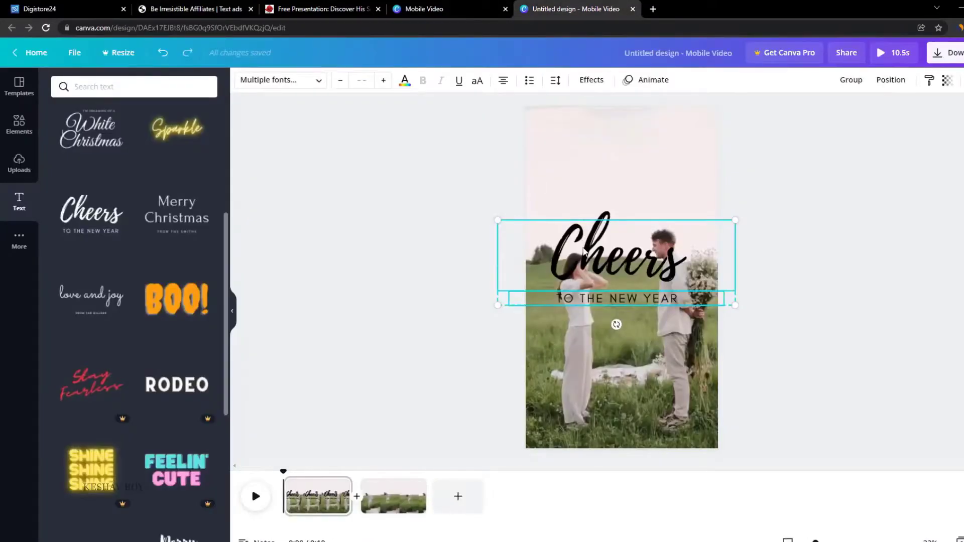
{"action": "left_click", "coordinate": [586, 251]}
{"action": "double_click", "coordinate": [586, 251]}
{"action": "key", "text": "ctrl+v"}
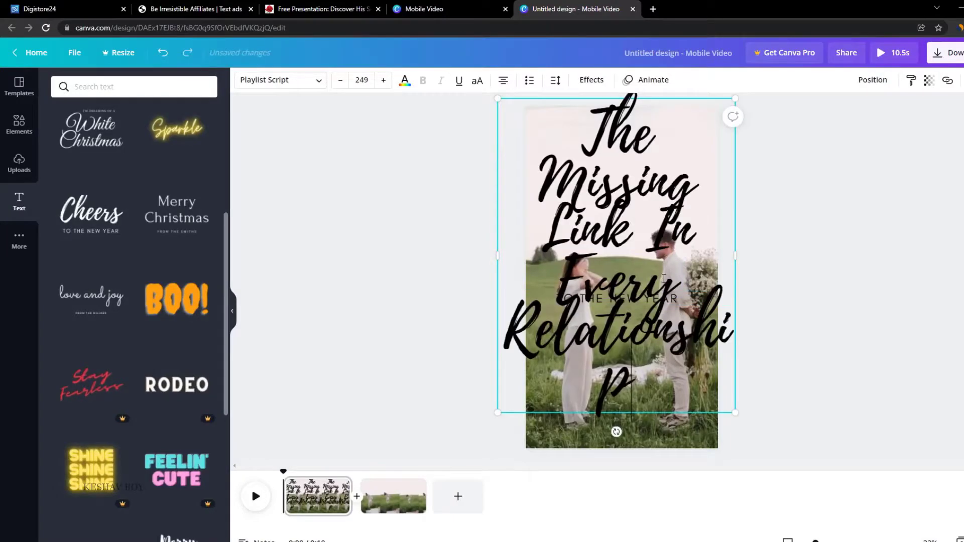
{"action": "key", "text": "shift+Left"}
{"action": "left_click", "coordinate": [408, 219]}
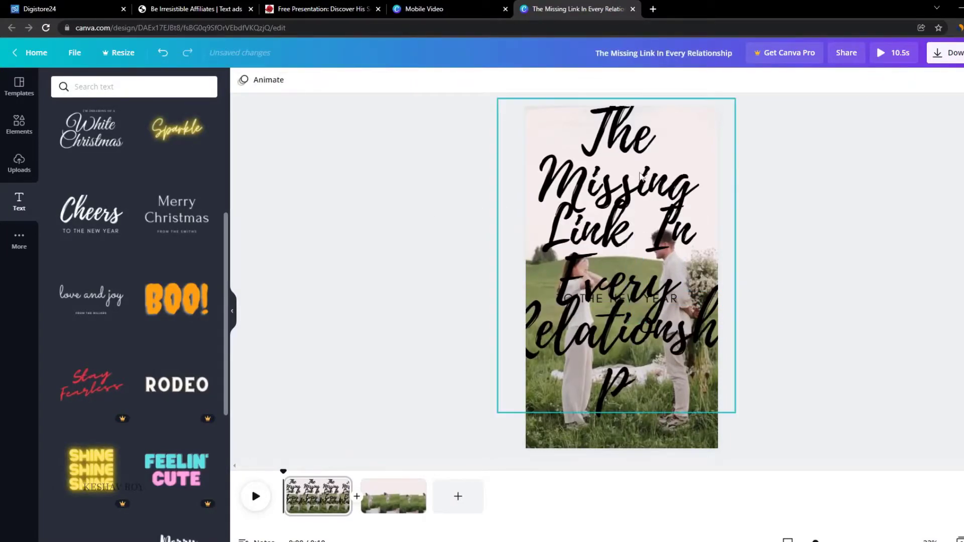
- Shrink the headline, move it aside and delete the "To the New Year" caption from the first page
{"action": "left_click_drag", "start_coordinate": [667, 147], "coordinate": [604, 240]}
{"action": "left_click_drag", "start_coordinate": [671, 191], "coordinate": [565, 334]}
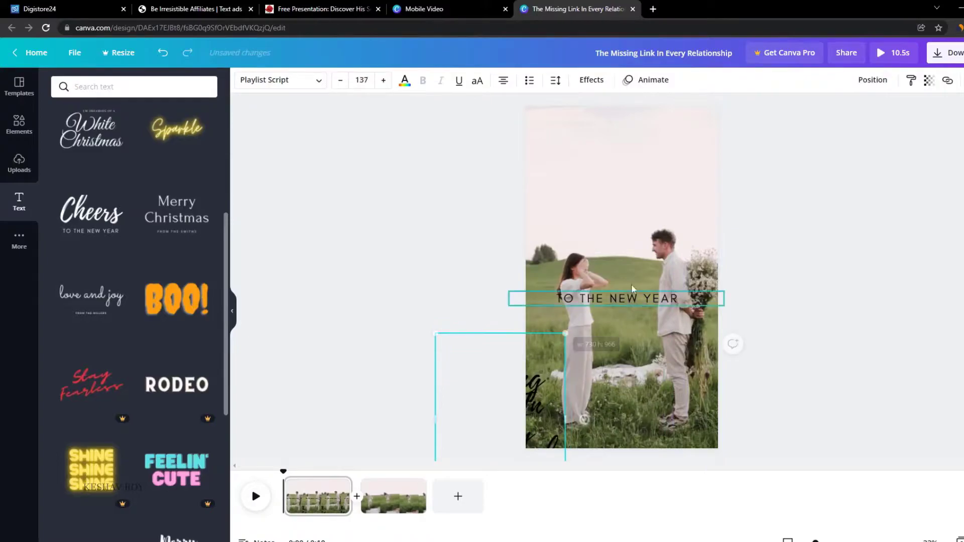
{"action": "left_click", "coordinate": [622, 302]}
{"action": "key", "text": "Delete"}
- Resize the headline to font size 173 on four lines and centre it across the couple
{"action": "left_click_drag", "start_coordinate": [540, 409], "coordinate": [695, 247]}
{"action": "left_click_drag", "start_coordinate": [692, 311], "coordinate": [724, 385]}
{"action": "left_click_drag", "start_coordinate": [654, 346], "coordinate": [632, 318]}
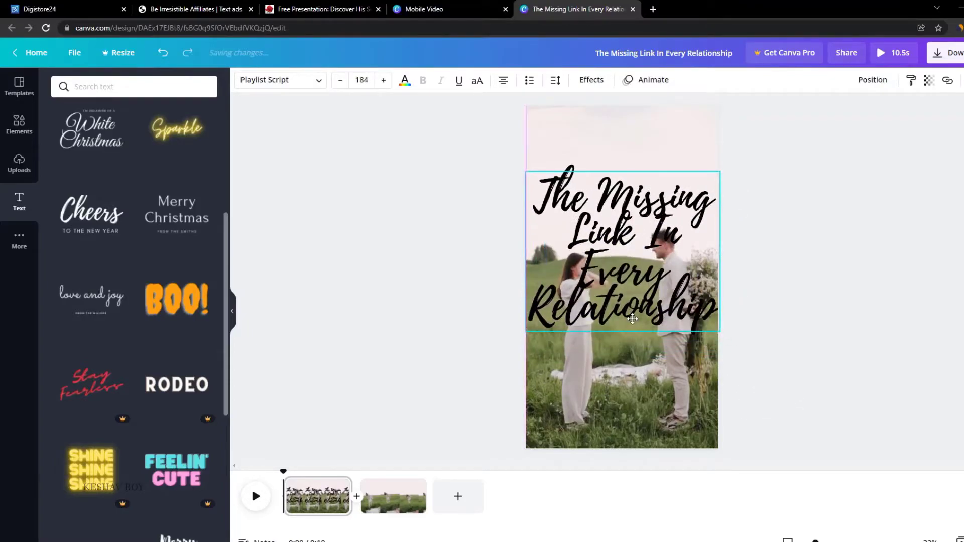
{"action": "left_click_drag", "start_coordinate": [720, 331], "coordinate": [708, 323]}
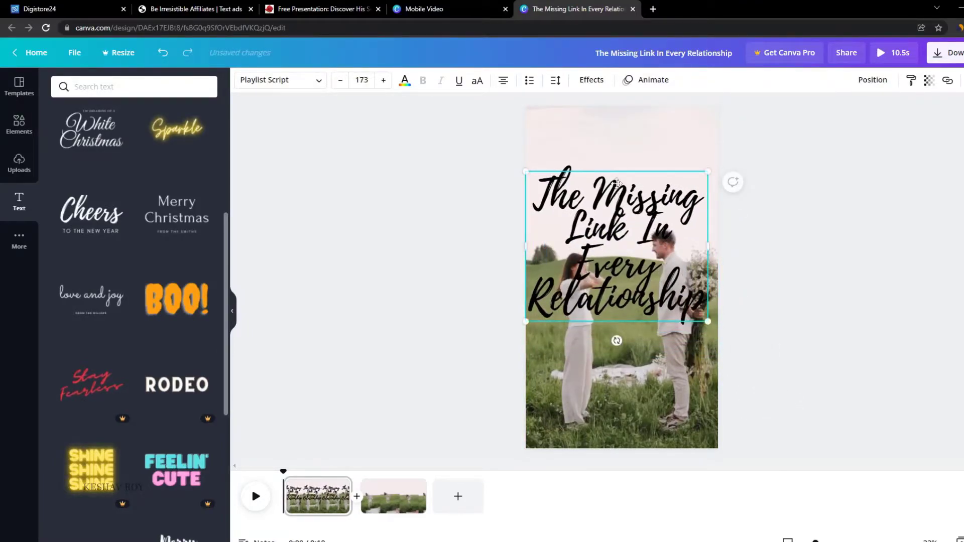
{"action": "left_click_drag", "start_coordinate": [615, 195], "coordinate": [621, 188]}
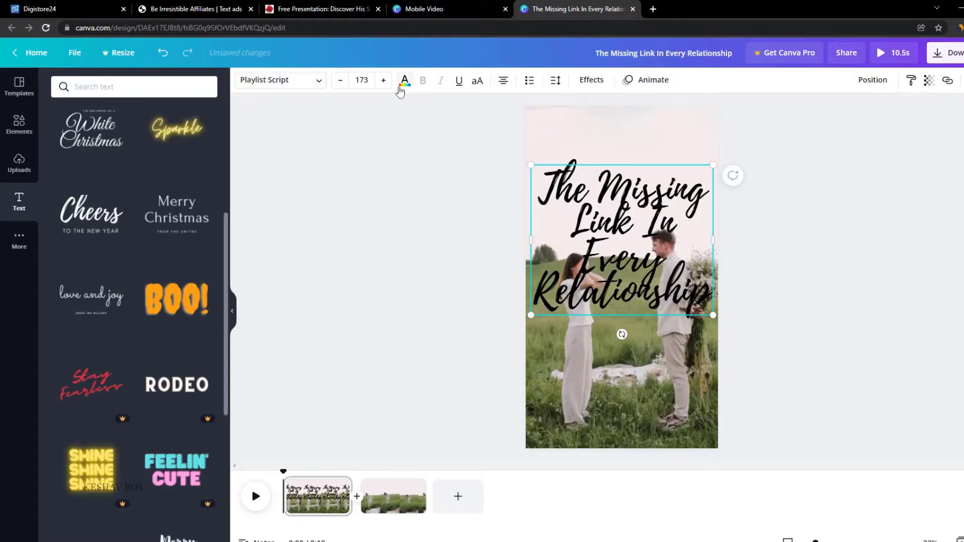
- Change the headline's text colour to white
{"action": "left_click", "coordinate": [403, 82]}
{"action": "left_click", "coordinate": [208, 238]}
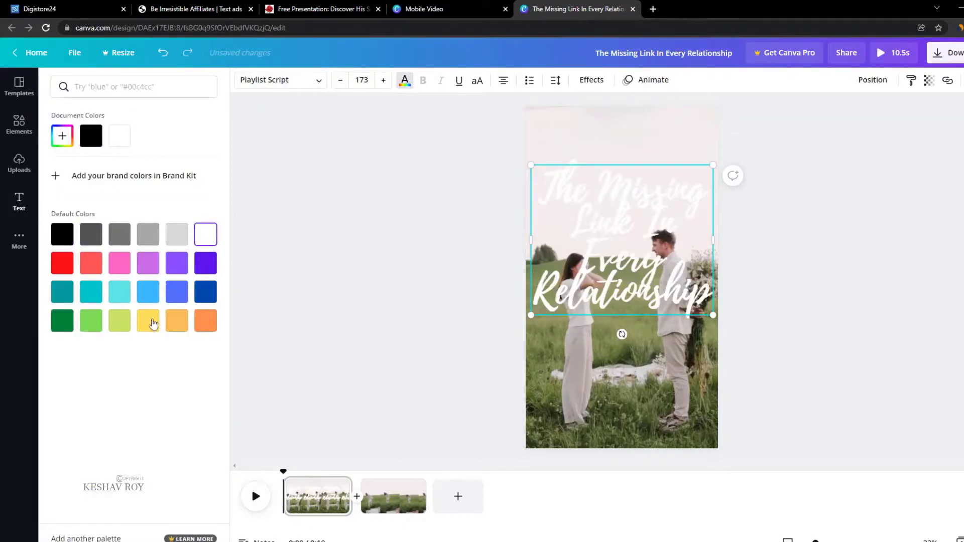
{"action": "left_click", "coordinate": [206, 321]}
{"action": "left_click", "coordinate": [207, 235]}
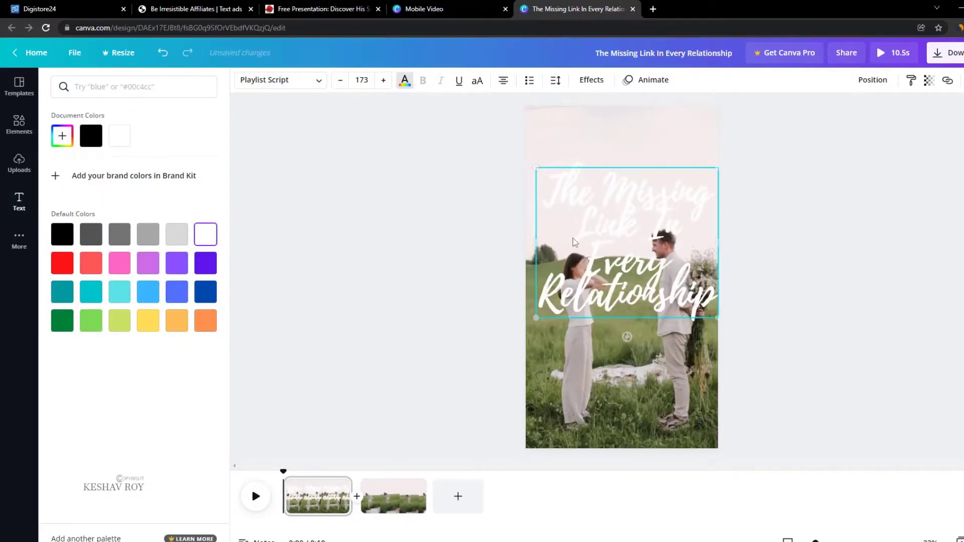
- Set the headline's font to Holiday and enlarge it to size 212 so it spans the page width
{"action": "left_click", "coordinate": [282, 80]}
{"action": "left_click", "coordinate": [102, 159]}
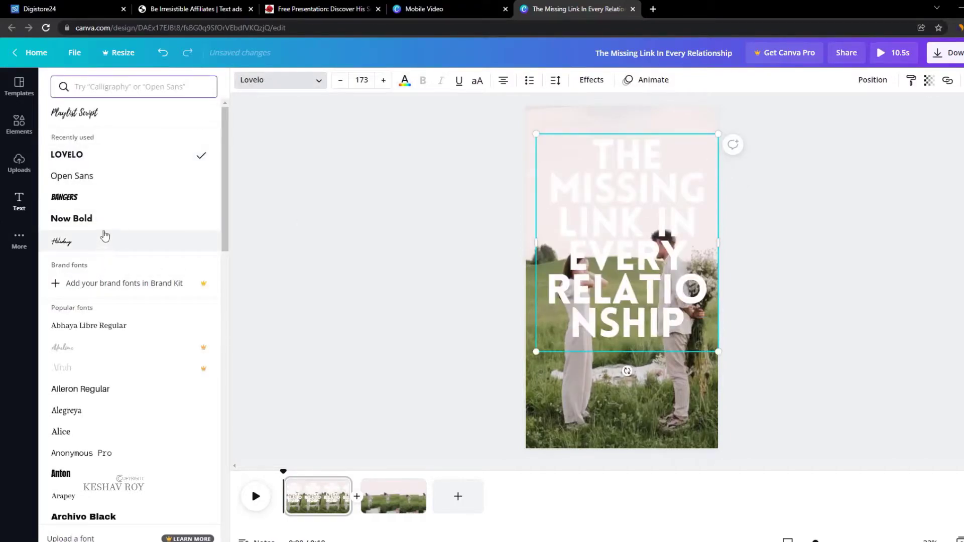
{"action": "mouse_move", "coordinate": [536, 242]}
{"action": "left_mouse_down"}
{"action": "mouse_move", "coordinate": [604, 252]}
{"action": "mouse_move", "coordinate": [550, 250]}
{"action": "left_mouse_up"}
{"action": "left_click", "coordinate": [675, 243]}
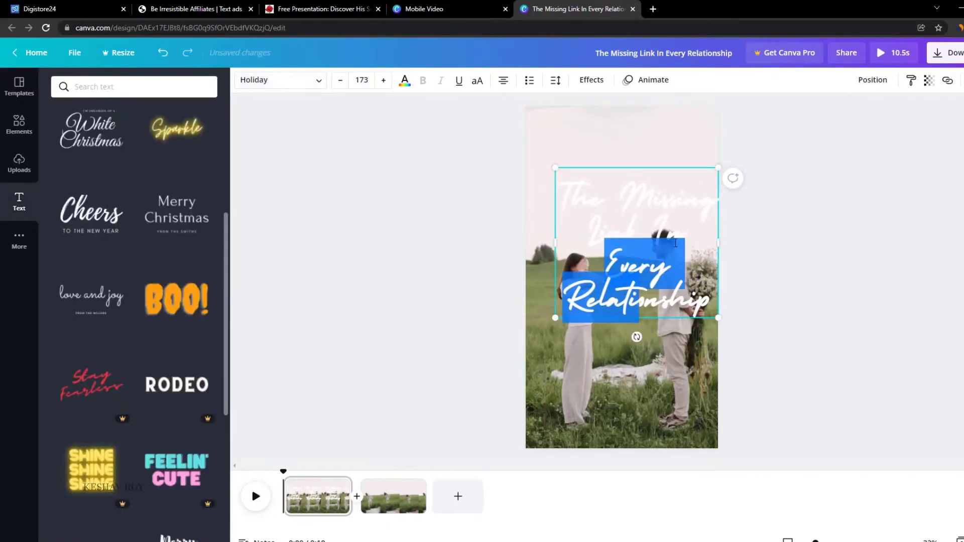
{"action": "left_click", "coordinate": [608, 129]}
{"action": "left_click_drag", "start_coordinate": [637, 203], "coordinate": [611, 207]}
{"action": "mouse_move", "coordinate": [693, 323]}
{"action": "left_mouse_down"}
{"action": "mouse_move", "coordinate": [730, 432]}
{"action": "mouse_move", "coordinate": [747, 374]}
{"action": "mouse_move", "coordinate": [707, 328]}
{"action": "left_mouse_up"}
- Set the headline's text colour to black after trying green and orange
{"action": "left_click", "coordinate": [404, 81]}
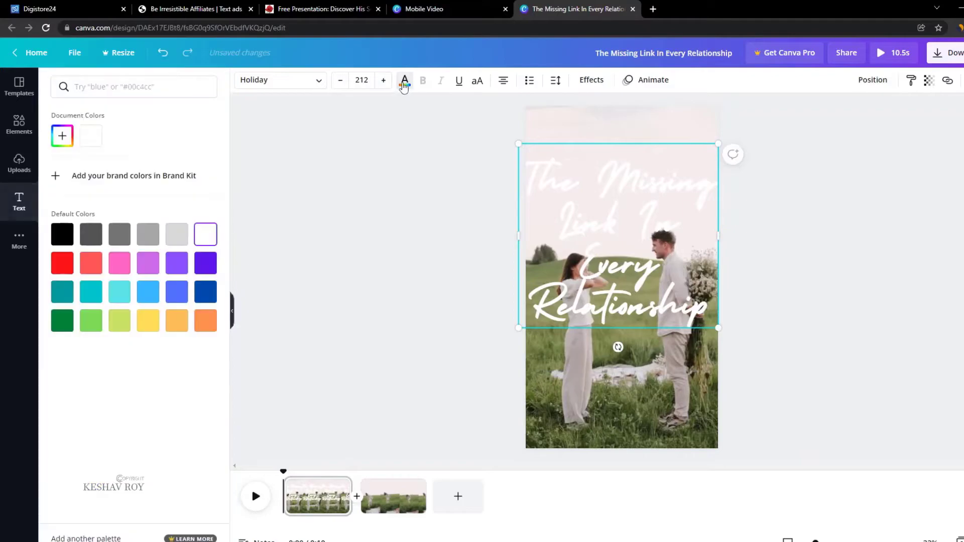
{"action": "left_click", "coordinate": [65, 324]}
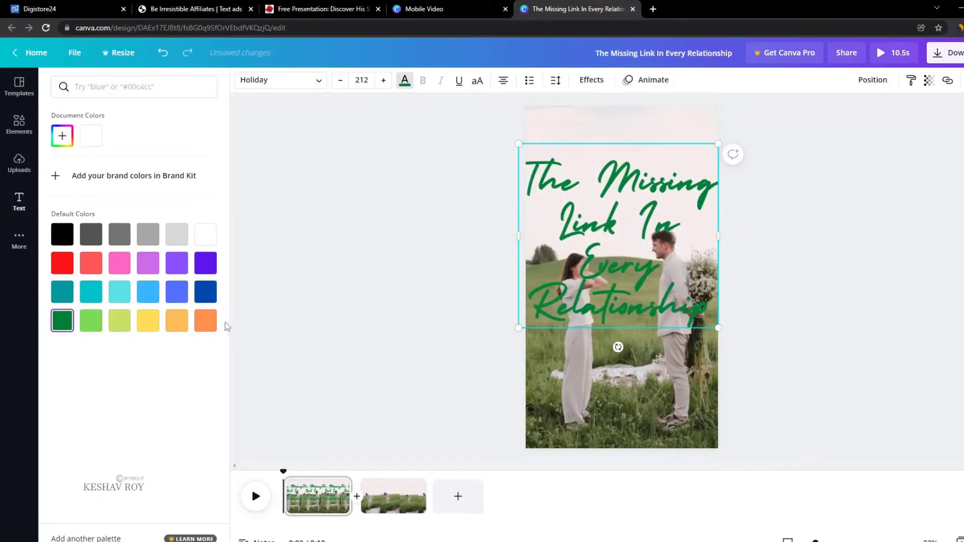
{"action": "left_click", "coordinate": [209, 327]}
{"action": "mouse_move", "coordinate": [596, 305]}
{"action": "left_mouse_down"}
{"action": "mouse_move", "coordinate": [595, 397]}
{"action": "mouse_move", "coordinate": [588, 283]}
{"action": "mouse_move", "coordinate": [591, 291]}
{"action": "left_mouse_up"}
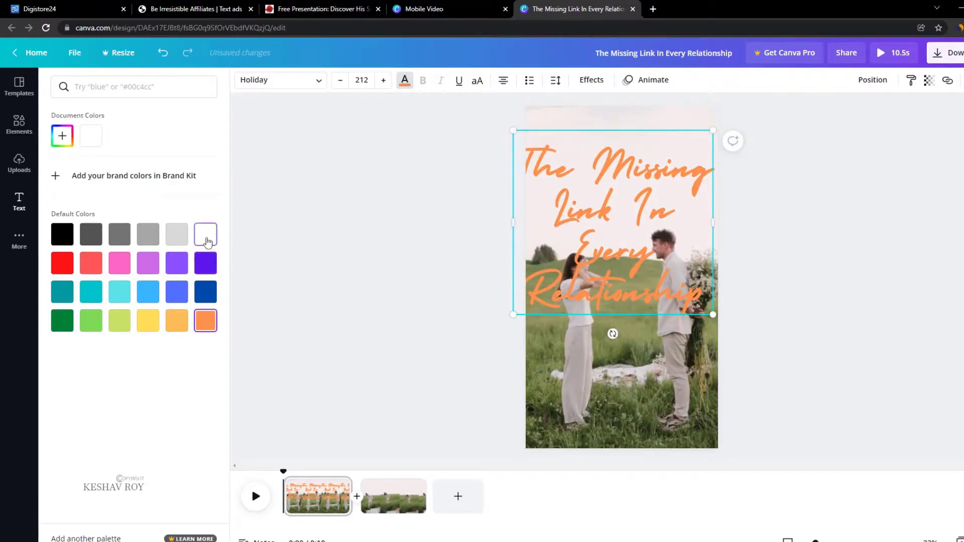
{"action": "left_click", "coordinate": [208, 242]}
{"action": "left_click", "coordinate": [63, 234]}
{"action": "left_click_drag", "start_coordinate": [533, 237], "coordinate": [538, 286]}
{"action": "left_click", "coordinate": [64, 266]}
{"action": "left_click", "coordinate": [62, 234]}
- Shrink the headline to font size 147 and place it in the sky above the couple
{"action": "left_click_drag", "start_coordinate": [716, 196], "coordinate": [666, 199]}
{"action": "left_click_drag", "start_coordinate": [524, 305], "coordinate": [543, 217]}
{"action": "left_click_drag", "start_coordinate": [529, 252], "coordinate": [538, 232]}
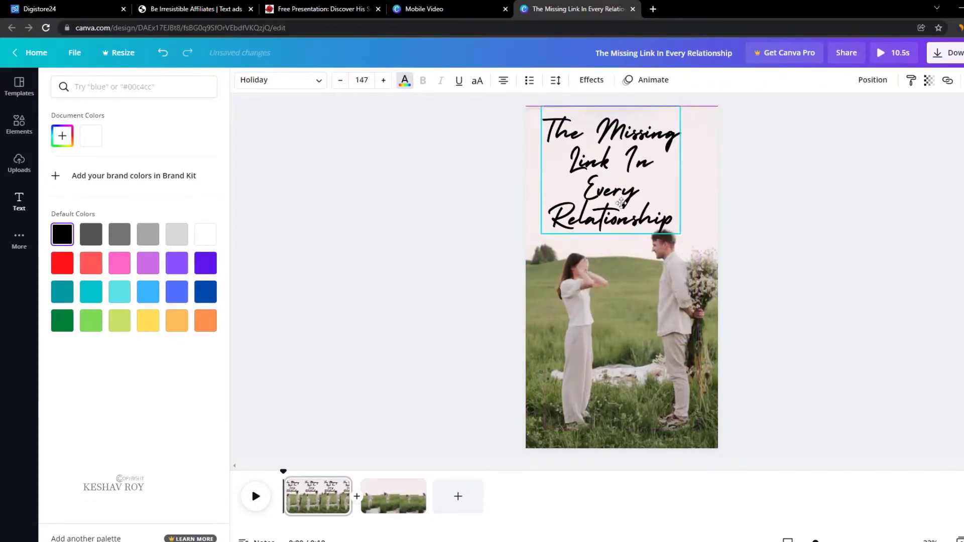
- Copy the Ad 1 line beginning "If you're frustrated with your man going cold" from the Text / Newsletter Ads page
{"action": "left_click", "coordinate": [496, 7]}
{"action": "left_click", "coordinate": [326, 8]}
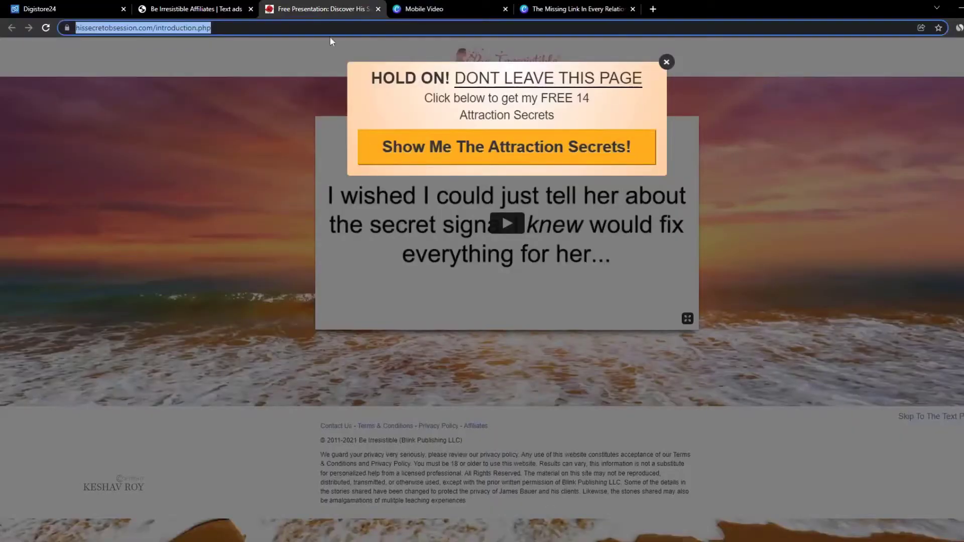
{"action": "left_click", "coordinate": [191, 7]}
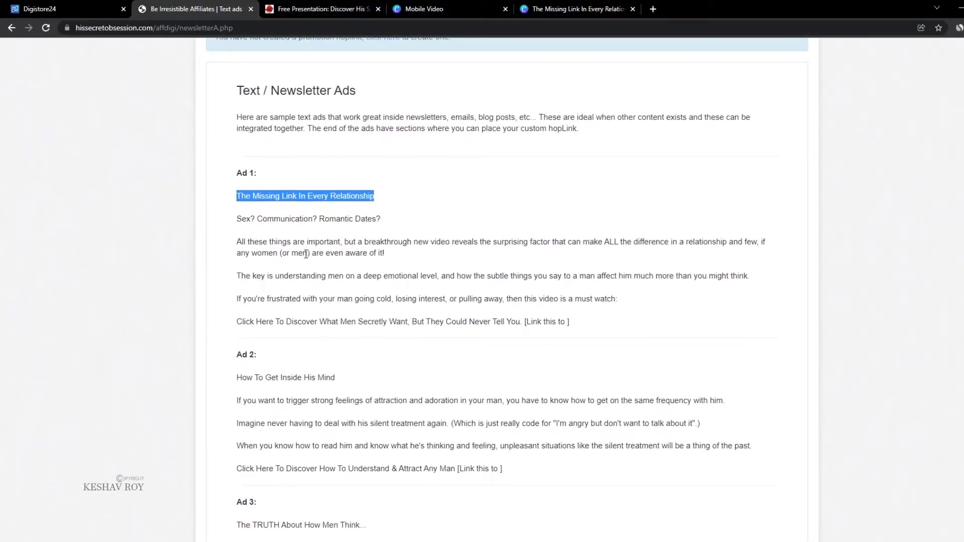
{"action": "scroll", "coordinate": [233, 269], "scroll_direction": "down", "scroll_amount": 1}
{"action": "left_click", "coordinate": [234, 256]}
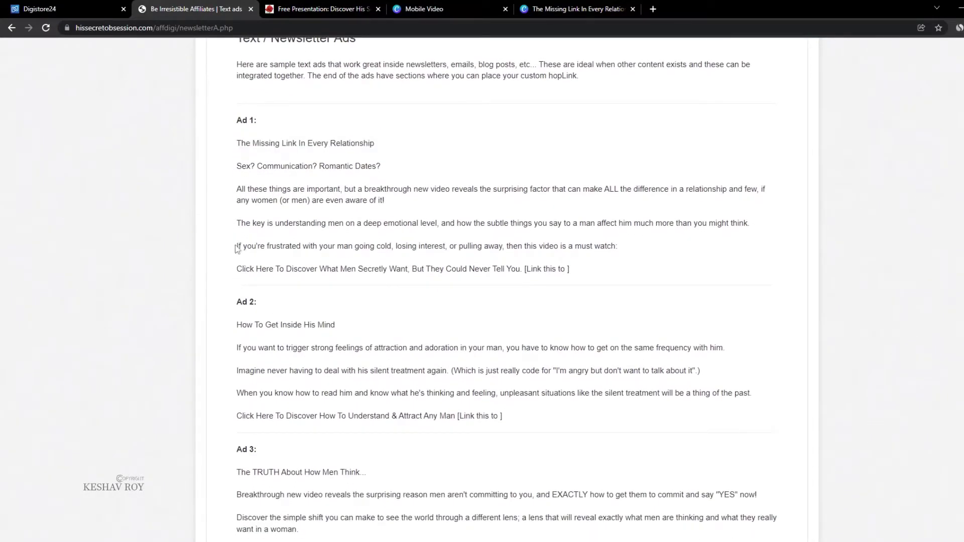
{"action": "left_click_drag", "start_coordinate": [236, 247], "coordinate": [612, 249]}
- Add the "love and joy" font combination to the design's second page and replace its heading with the copied "If you're frustrated" line
{"action": "left_click", "coordinate": [559, 5]}
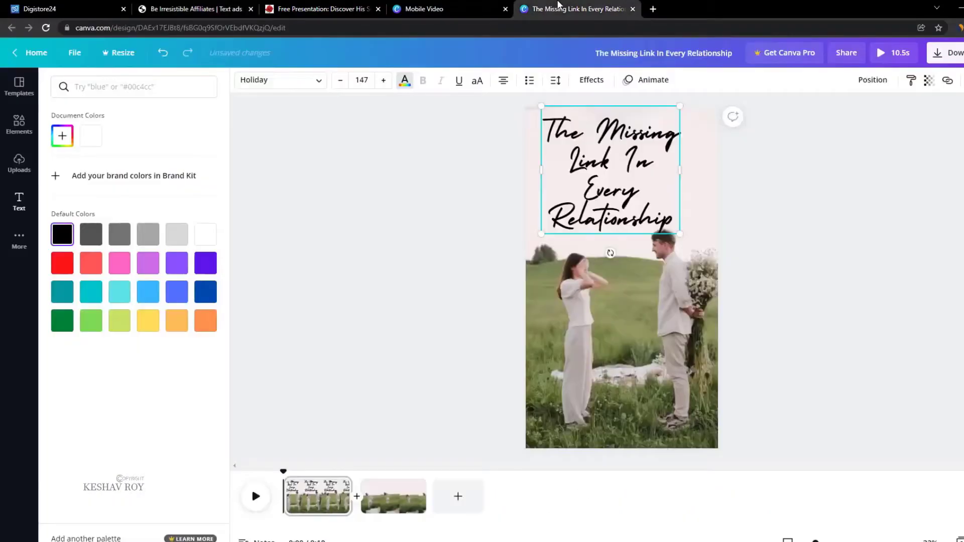
{"action": "left_click", "coordinate": [408, 514]}
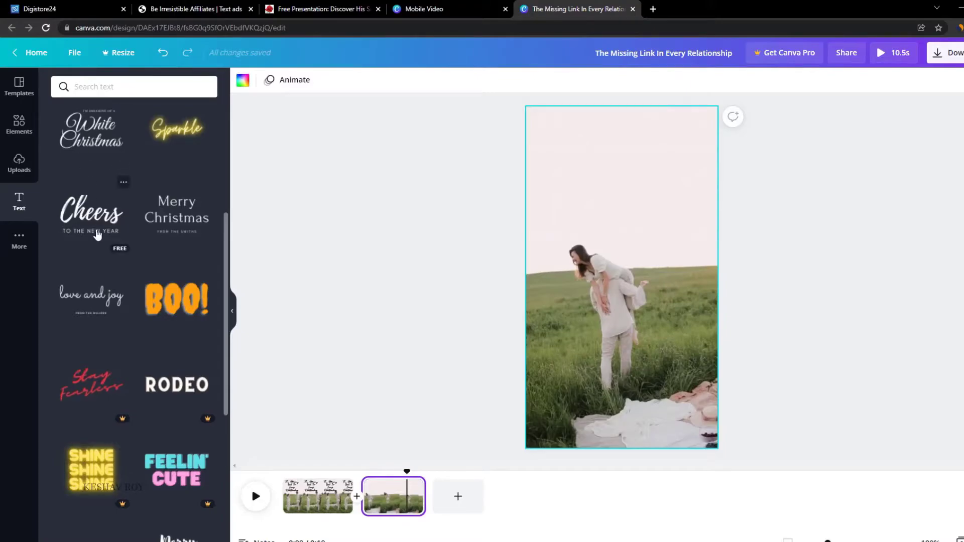
{"action": "left_click", "coordinate": [71, 291]}
{"action": "left_click", "coordinate": [571, 283]}
{"action": "left_click", "coordinate": [571, 283]}
{"action": "type", "text": "If you're frustrated with your man going cold, losing interest, or pulling away, then this video is a must watch."}
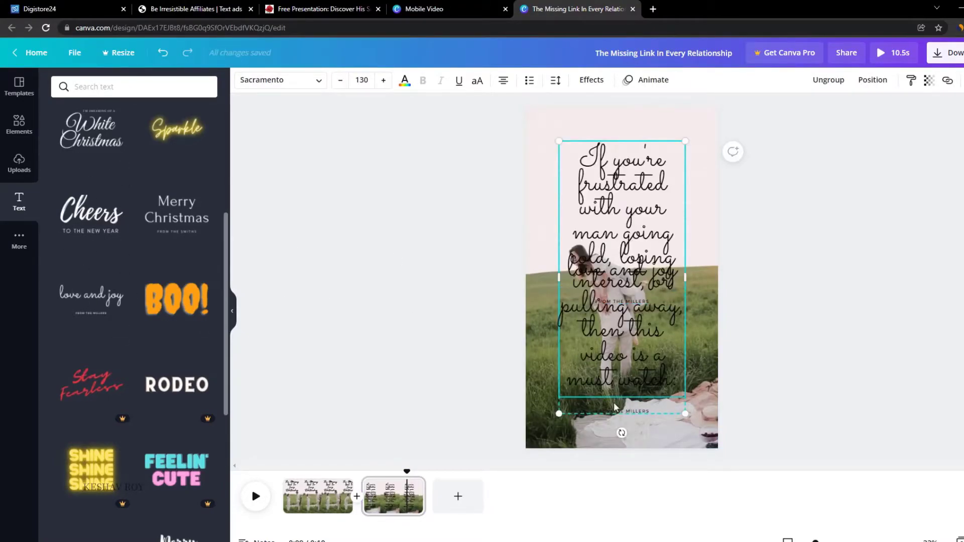
- Delete the "From the Millers" caption and the leftover "love and joy" text group, moving the "If you're frustrated" text aside
{"action": "left_click", "coordinate": [623, 412]}
{"action": "left_click", "coordinate": [611, 363]}
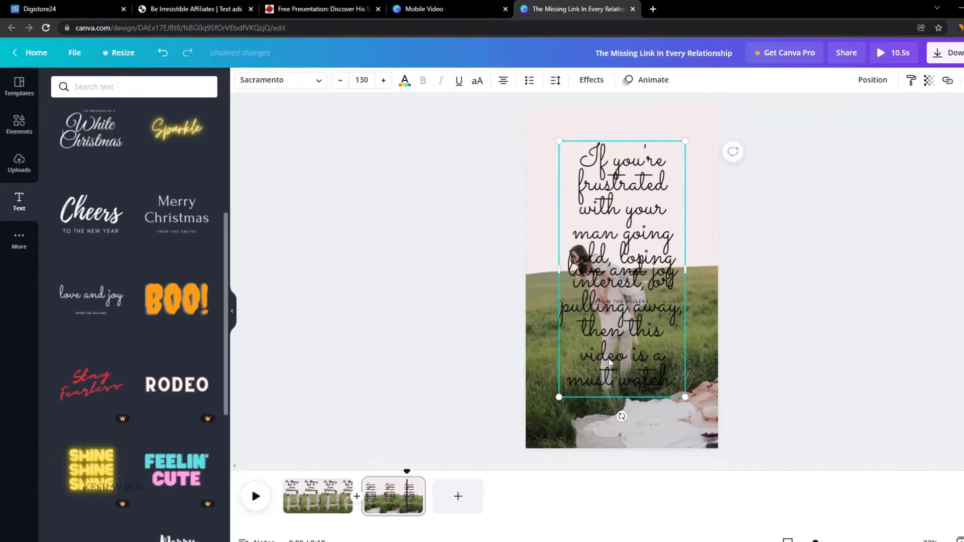
{"action": "left_click_drag", "start_coordinate": [610, 363], "coordinate": [579, 323]}
{"action": "left_click_drag", "start_coordinate": [653, 374], "coordinate": [685, 395]}
{"action": "left_click_drag", "start_coordinate": [594, 354], "coordinate": [714, 381]}
{"action": "left_click", "coordinate": [617, 300]}
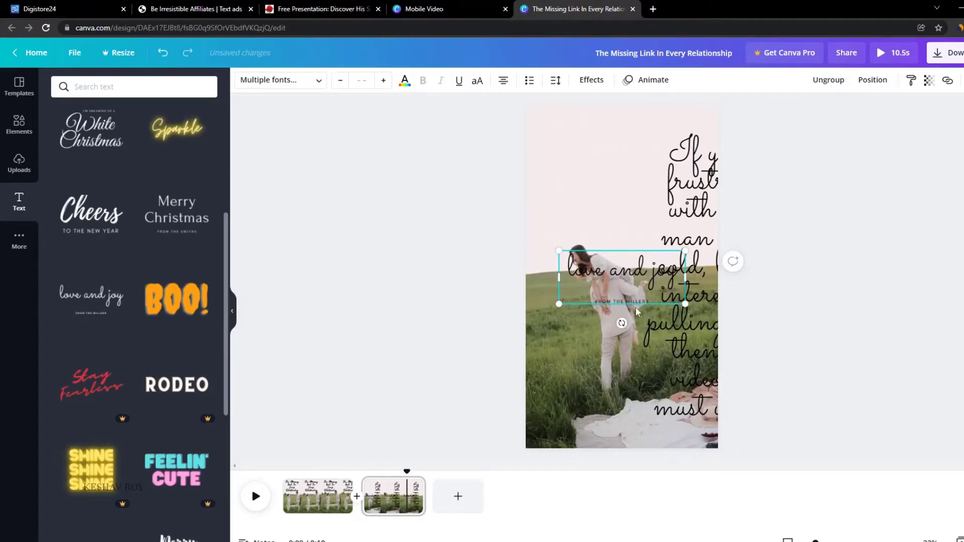
{"action": "key", "text": "Delete"}
- Shrink the "If you're frustrated" text to font size 101, widen its box and place it in the sky above the couple
{"action": "left_click_drag", "start_coordinate": [676, 281], "coordinate": [564, 269]}
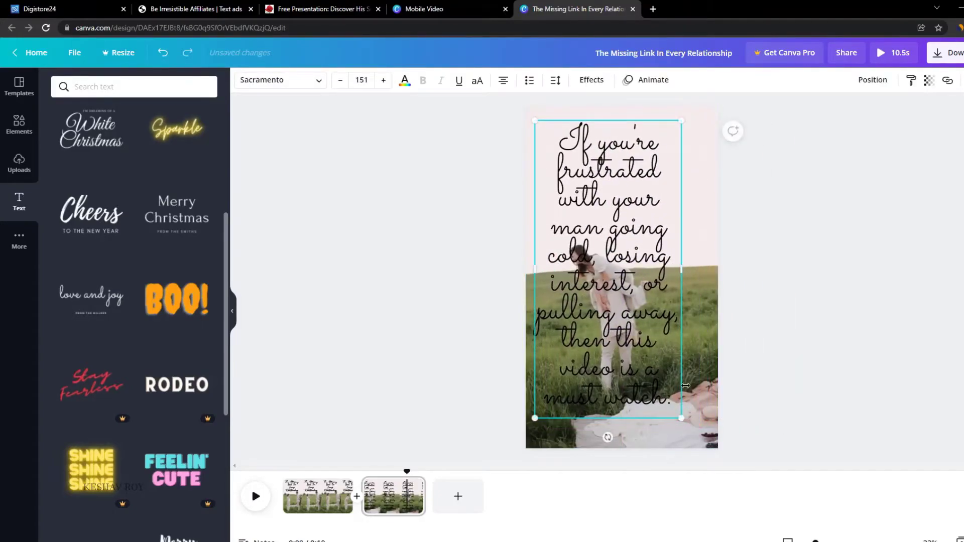
{"action": "left_click_drag", "start_coordinate": [695, 271], "coordinate": [723, 273]}
{"action": "left_click_drag", "start_coordinate": [719, 387], "coordinate": [679, 325]}
{"action": "left_click_drag", "start_coordinate": [652, 302], "coordinate": [620, 200]}
{"action": "left_click_drag", "start_coordinate": [643, 234], "coordinate": [627, 215]}
{"action": "left_click_drag", "start_coordinate": [610, 174], "coordinate": [634, 242]}
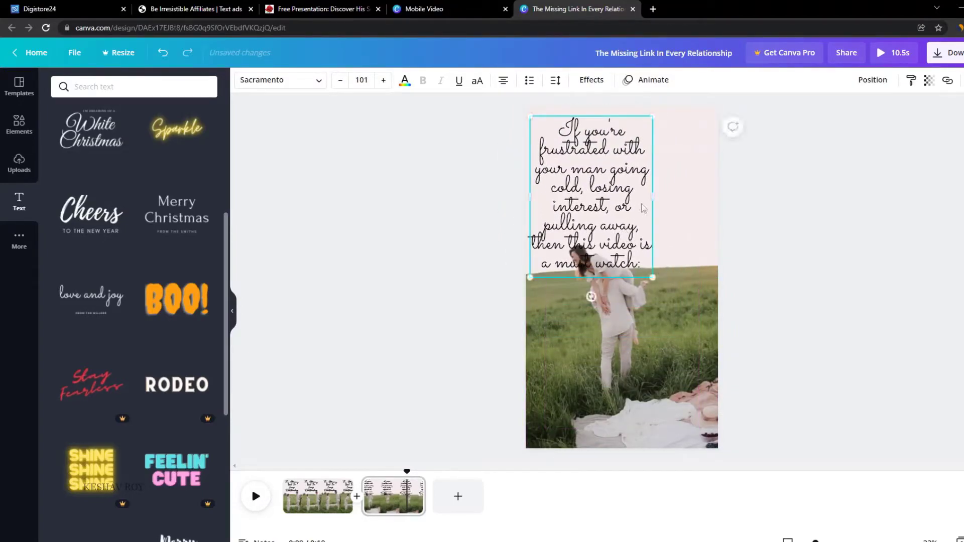
{"action": "left_click_drag", "start_coordinate": [651, 199], "coordinate": [672, 209]}
- Add the uploaded clip of the couple indoors, the man in a white sweater, as the design's third page
{"action": "left_click", "coordinate": [463, 5]}
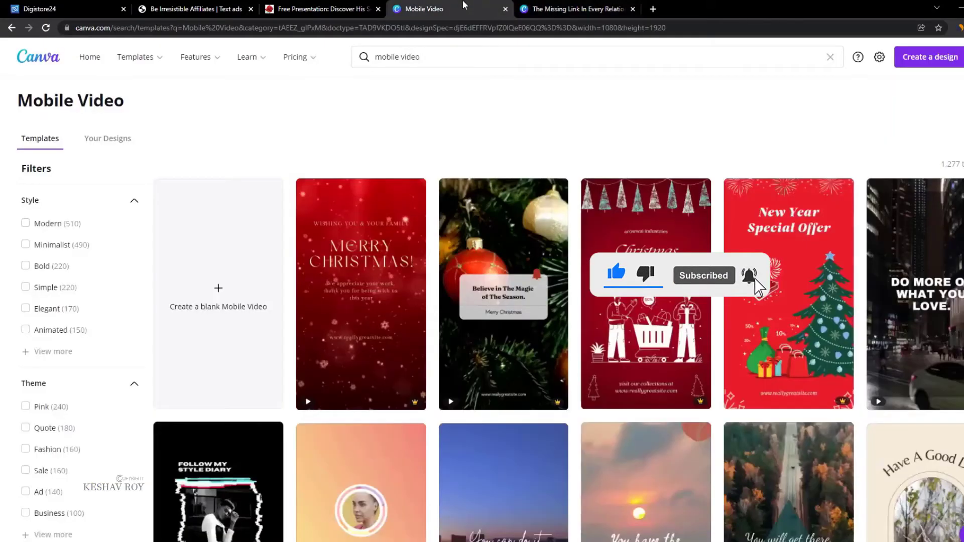
{"action": "left_click", "coordinate": [304, 5]}
{"action": "left_click", "coordinate": [199, 4]}
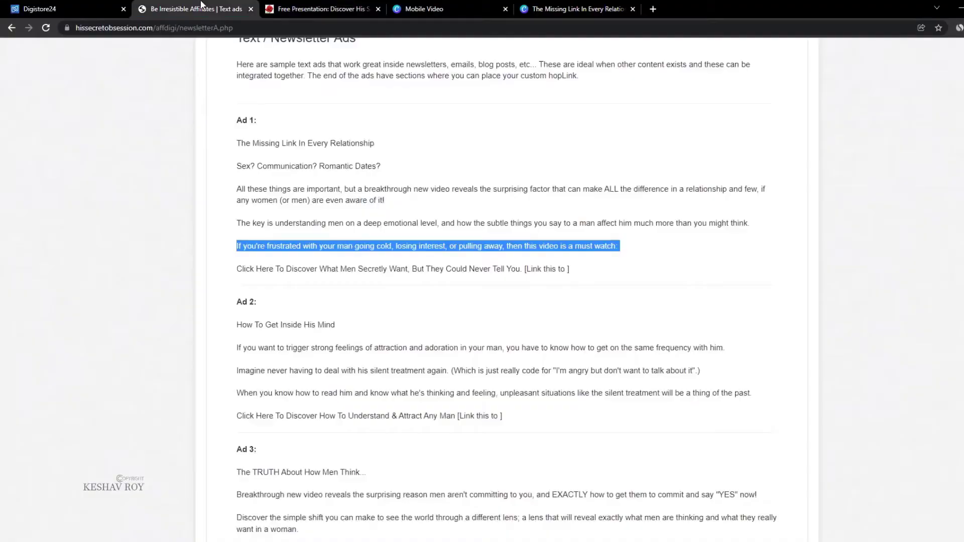
{"action": "left_click", "coordinate": [561, 5]}
{"action": "left_click", "coordinate": [4, 145]}
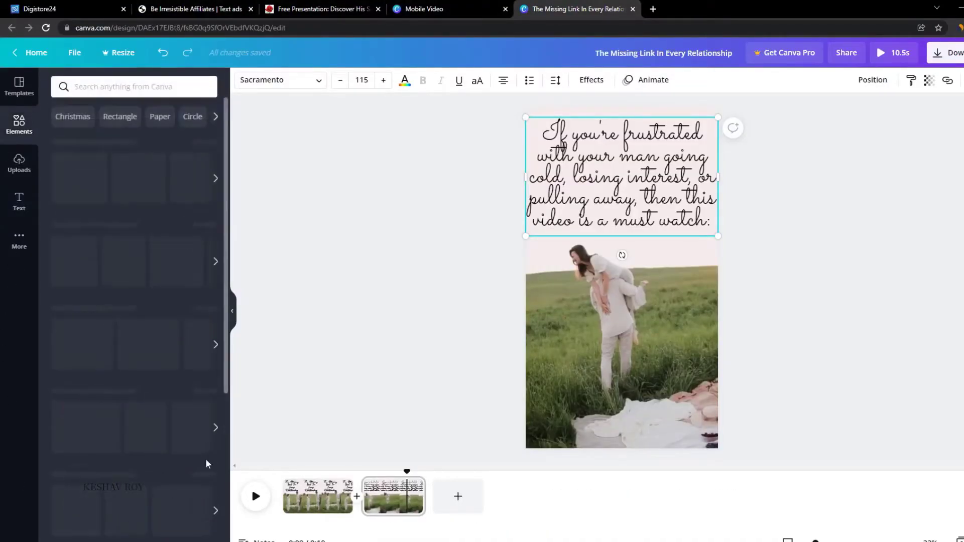
{"action": "left_click", "coordinate": [18, 157]}
{"action": "left_click_drag", "start_coordinate": [70, 193], "coordinate": [566, 522]}
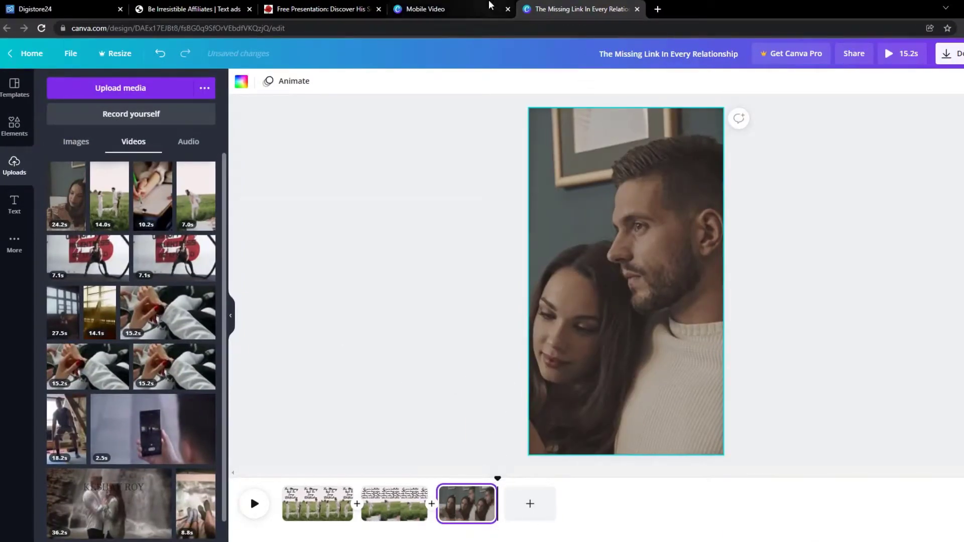
- Copy the Ad 1 line "Click Here To Discover What Men Secretly Want, But They Could Never Tell You." from the Text / Newsletter Ads page
{"action": "left_click", "coordinate": [490, 5]}
{"action": "left_click", "coordinate": [343, 6]}
{"action": "left_click", "coordinate": [185, 5]}
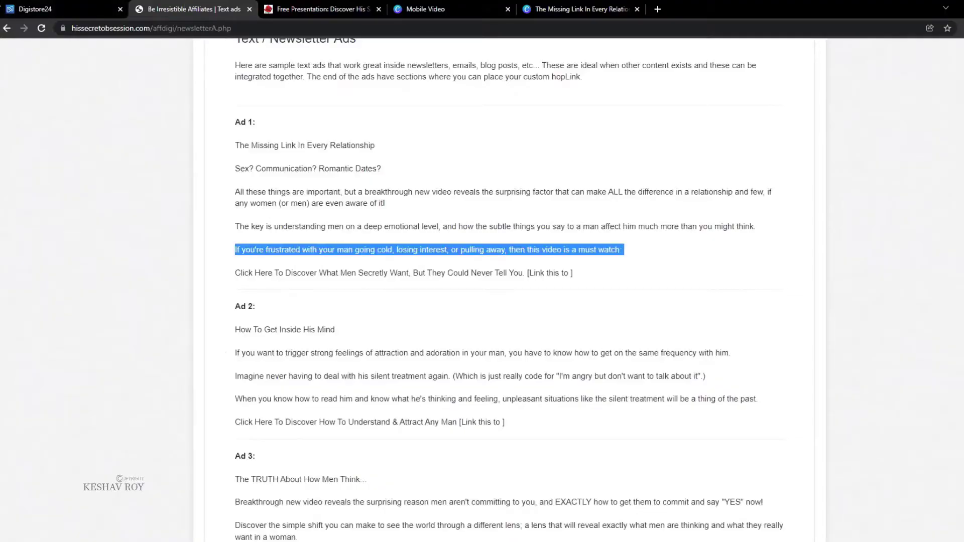
{"action": "left_click", "coordinate": [251, 275]}
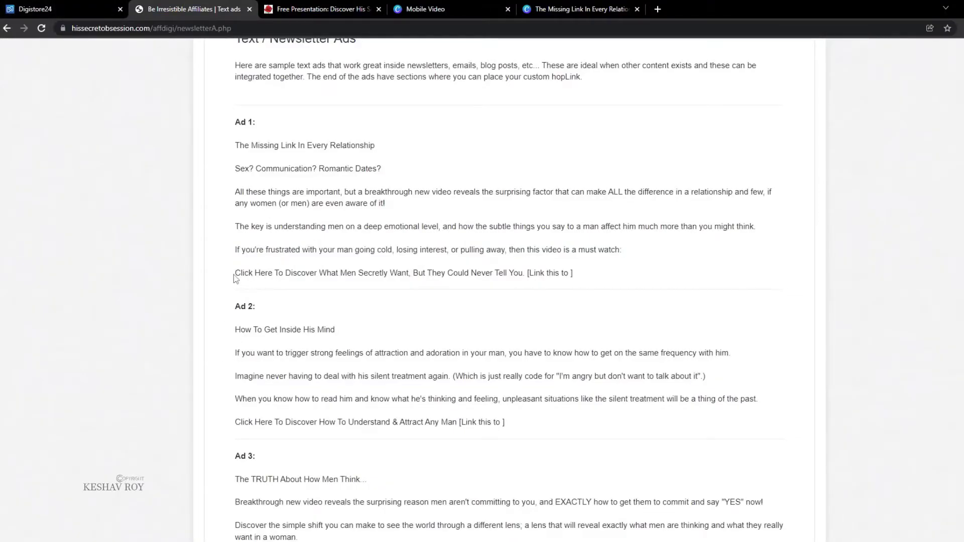
{"action": "left_click_drag", "start_coordinate": [235, 278], "coordinate": [489, 276]}
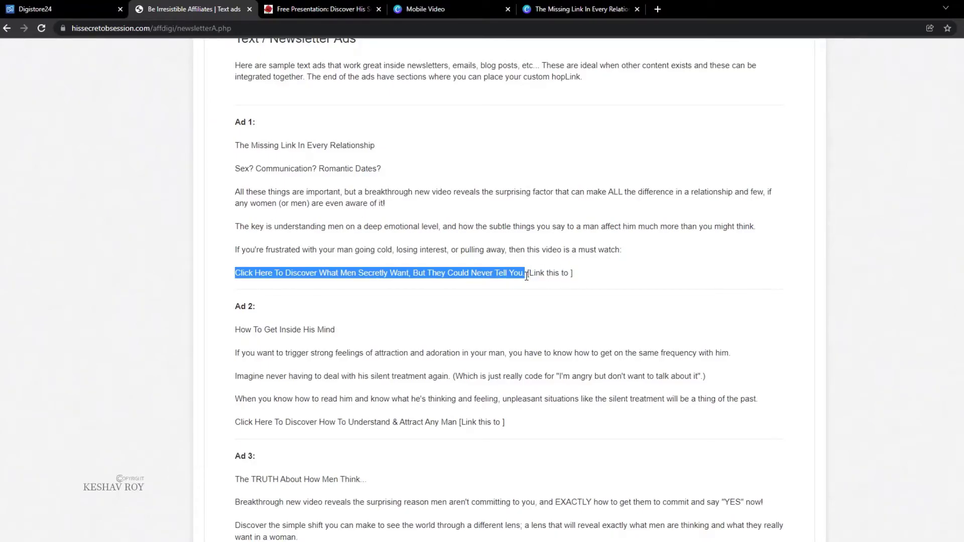
- Add a heading to the third page reading "Click Here To Discover What Men Secretly Want, But They Could Never Tell You."
{"action": "left_click", "coordinate": [569, 7]}
{"action": "left_click", "coordinate": [10, 206]}
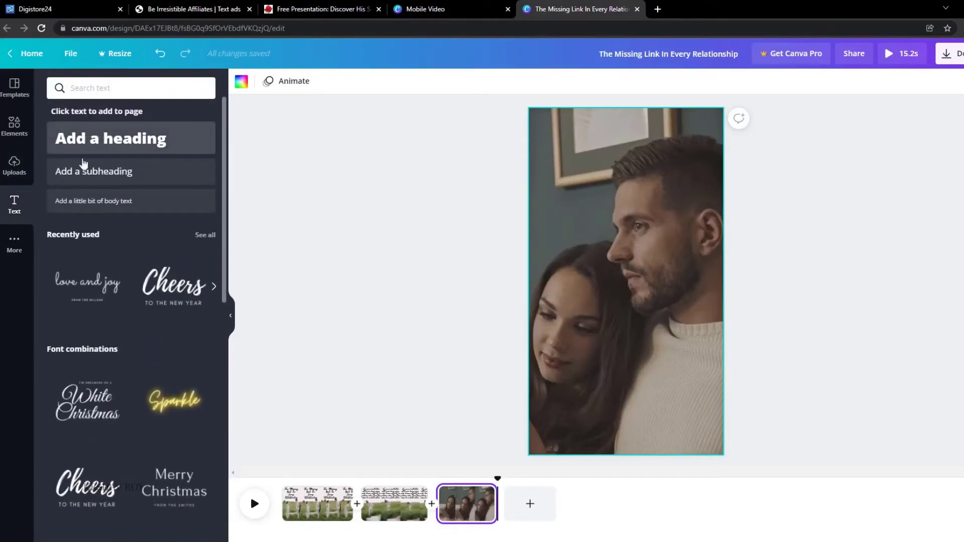
{"action": "scroll", "coordinate": [63, 290], "scroll_direction": "down", "scroll_amount": 2}
{"action": "scroll", "coordinate": [112, 340], "scroll_direction": "up", "scroll_amount": 2}
{"action": "scroll", "coordinate": [114, 289], "scroll_direction": "down", "scroll_amount": 1}
{"action": "scroll", "coordinate": [114, 291], "scroll_direction": "down", "scroll_amount": 3}
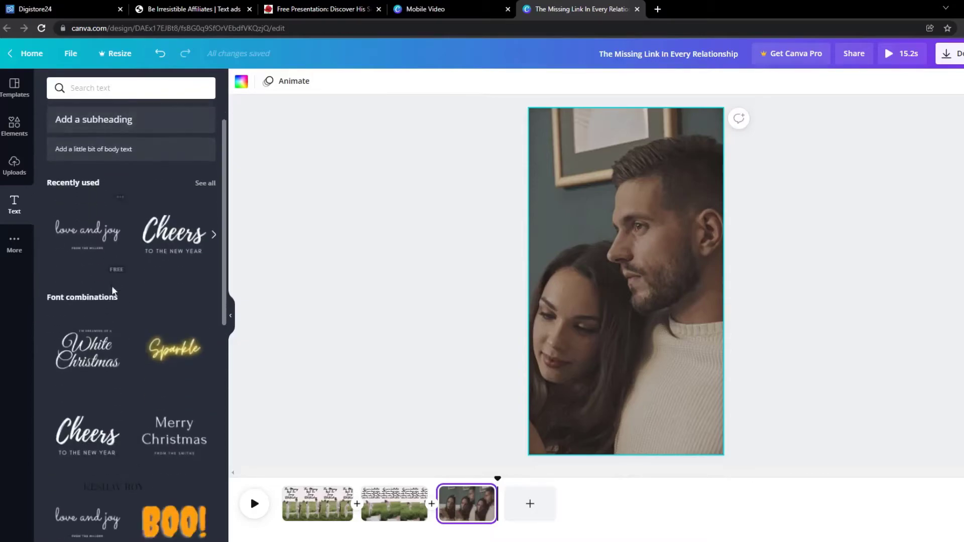
{"action": "scroll", "coordinate": [125, 301], "scroll_direction": "up", "scroll_amount": 4}
{"action": "left_click", "coordinate": [149, 143]}
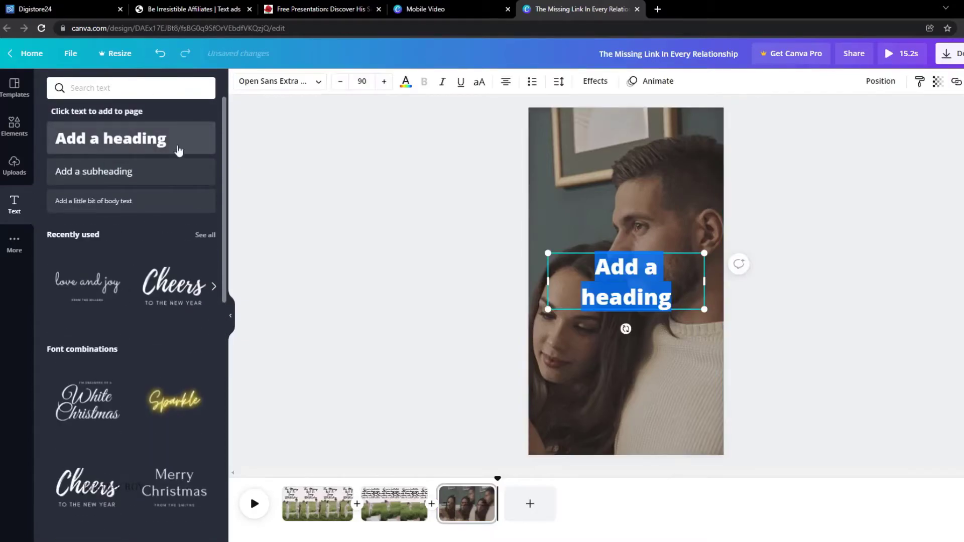
{"action": "type", "text": "Click Here To Discover What Men Secretly Want, But They Could Never Tell You."}
- Enlarge the "Click Here" heading to font size 102, colour it white and centre it horizontally on the page
{"action": "left_click", "coordinate": [582, 213]}
{"action": "left_click_drag", "start_coordinate": [679, 329], "coordinate": [687, 290]}
{"action": "left_click_drag", "start_coordinate": [686, 395], "coordinate": [708, 427]}
{"action": "left_click_drag", "start_coordinate": [646, 359], "coordinate": [649, 338]}
{"action": "left_click", "coordinate": [406, 82]}
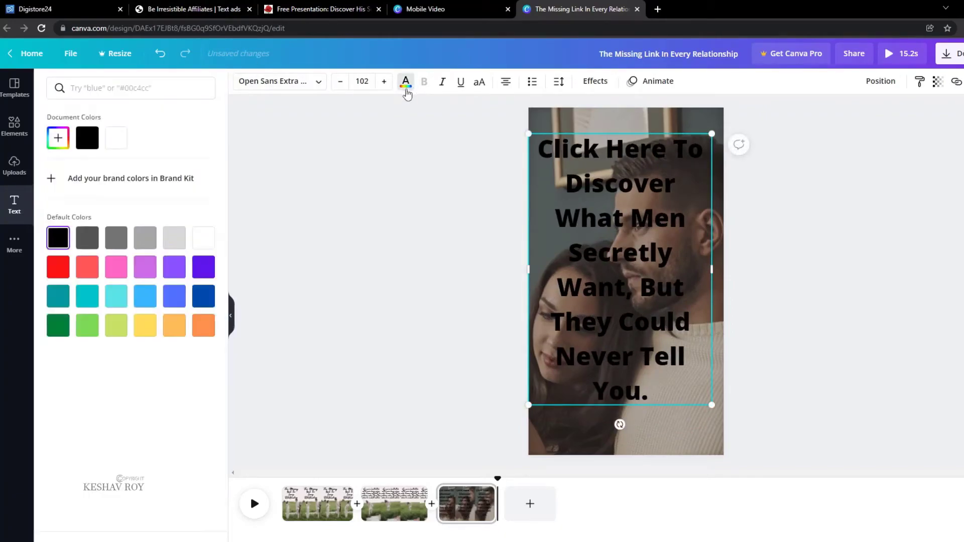
{"action": "left_click", "coordinate": [204, 239]}
{"action": "mouse_move", "coordinate": [633, 328]}
{"action": "left_mouse_down"}
{"action": "mouse_move", "coordinate": [639, 317]}
{"action": "mouse_move", "coordinate": [640, 331]}
{"action": "left_mouse_up"}
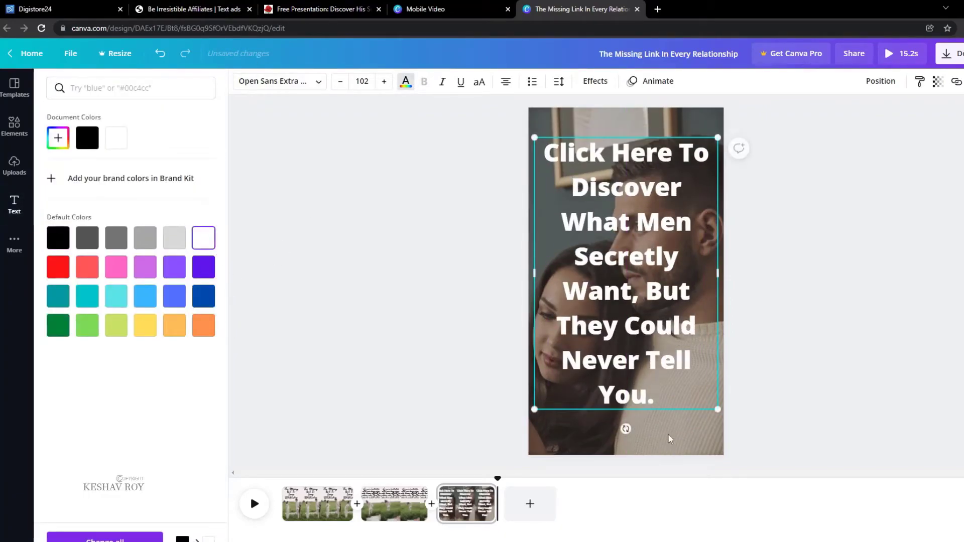
- Move the "Click Here" heading to the page's upper edge and enlarge it to about font size 110 to fill the width
{"action": "left_click", "coordinate": [668, 434]}
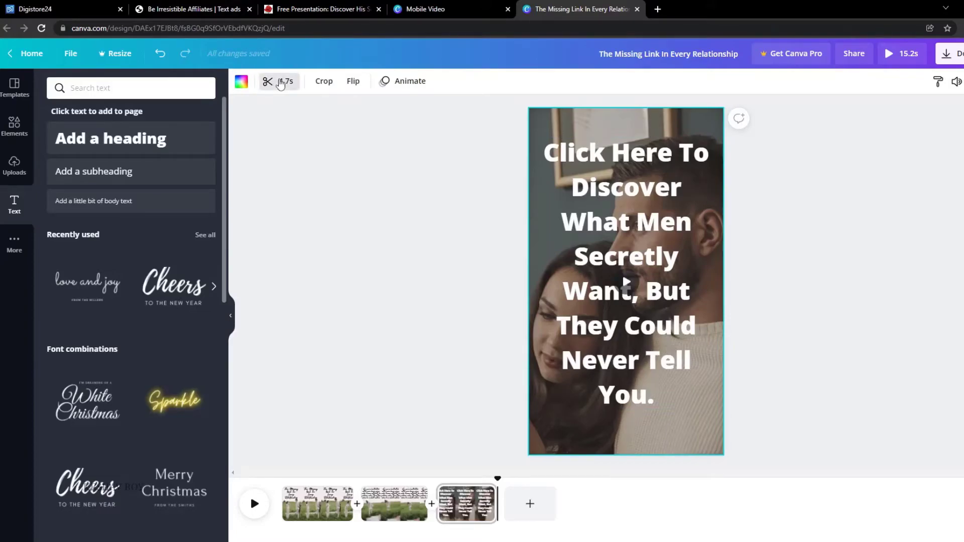
{"action": "left_click", "coordinate": [245, 84]}
{"action": "left_click", "coordinate": [606, 405]}
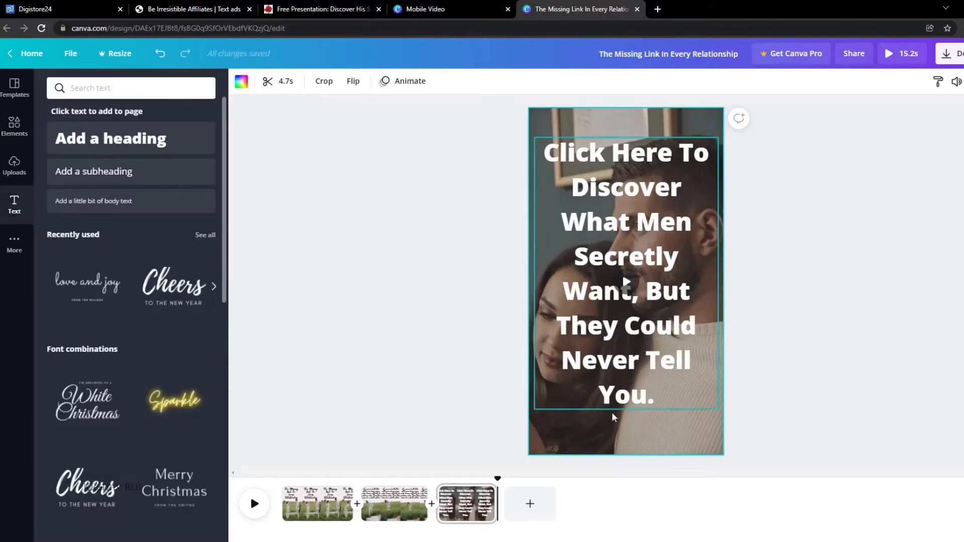
{"action": "left_click_drag", "start_coordinate": [667, 334], "coordinate": [661, 304]}
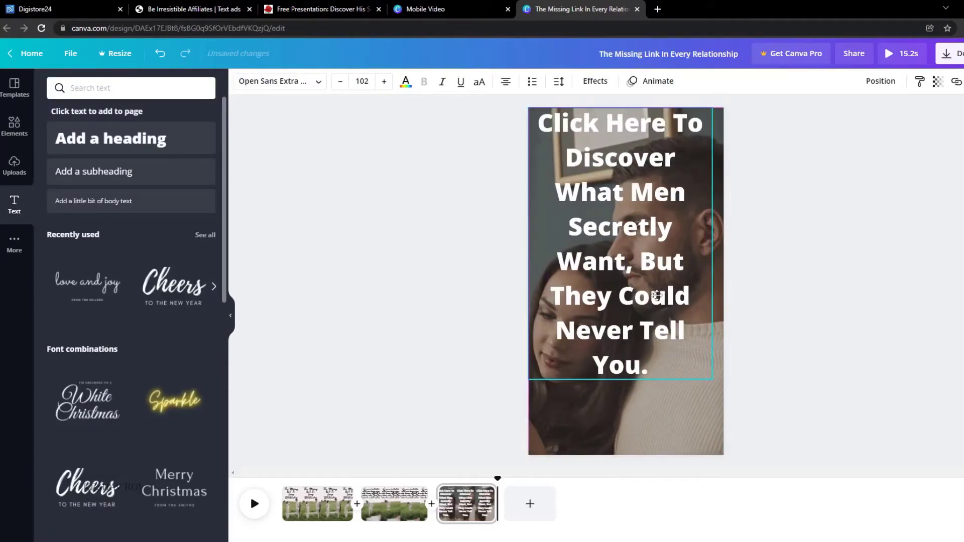
{"action": "left_click_drag", "start_coordinate": [718, 387], "coordinate": [724, 398]}
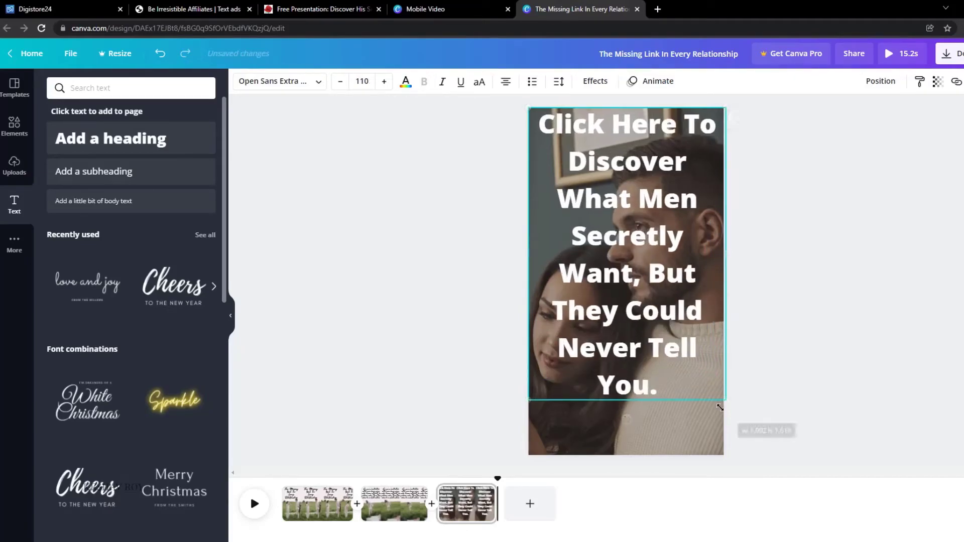
{"action": "left_click", "coordinate": [692, 487]}
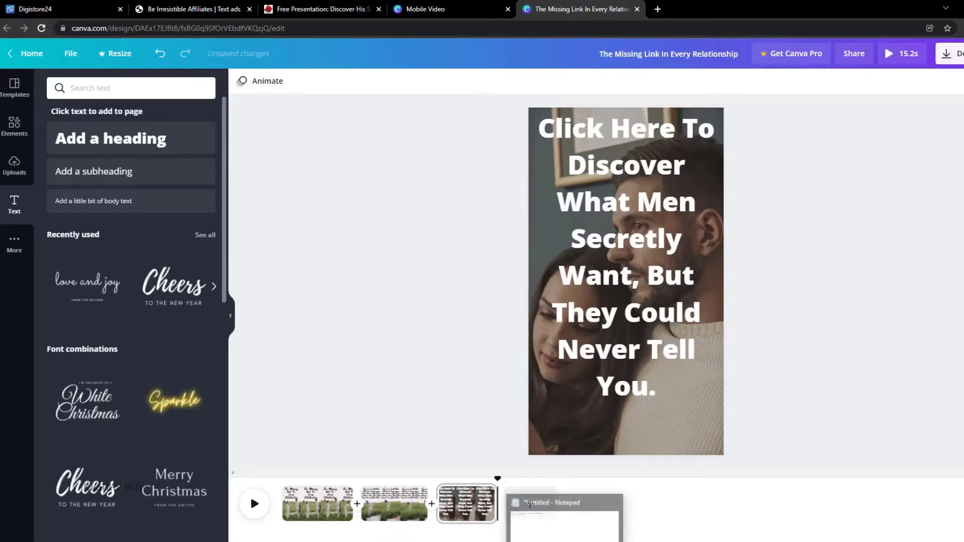
- Copy the shortened affiliate link from the Notepad note and return to the Canva design
{"action": "left_click", "coordinate": [566, 522]}
{"action": "mouse_move", "coordinate": [432, 232]}
{"action": "left_mouse_down"}
{"action": "mouse_move", "coordinate": [224, 219]}
{"action": "mouse_move", "coordinate": [215, 240]}
{"action": "left_mouse_up"}
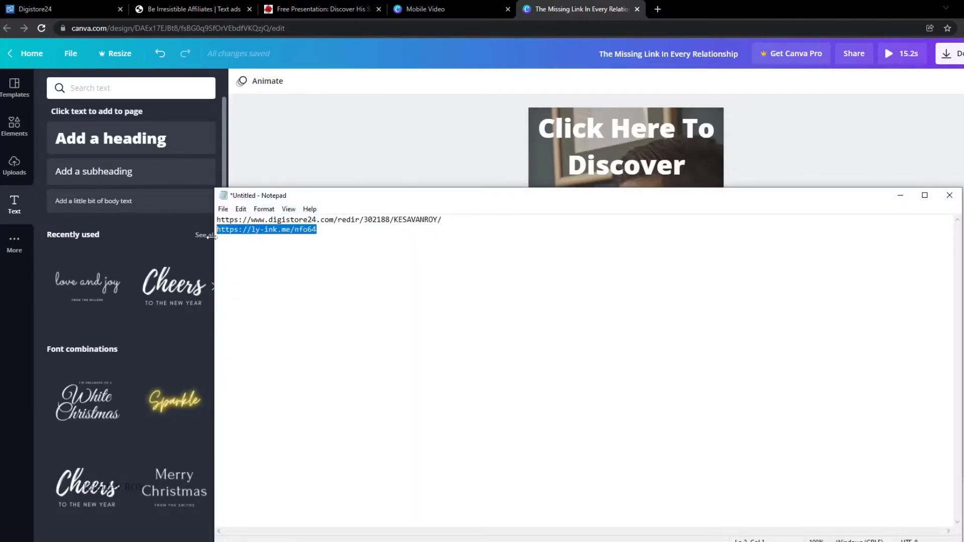
{"action": "left_click", "coordinate": [355, 241]}
{"action": "left_click", "coordinate": [902, 195]}
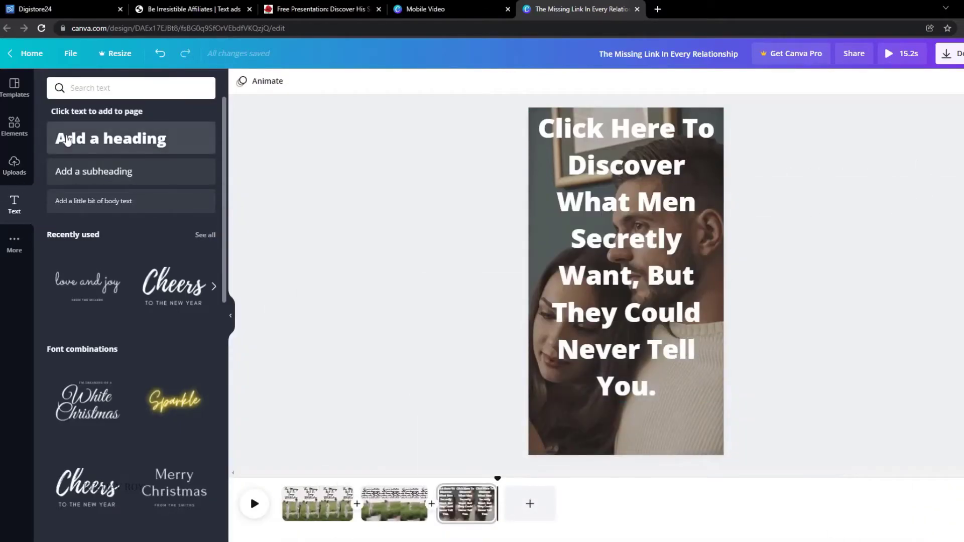
- Add a square shape to the third page and place it as a full-width band along the page's lower edge
{"action": "left_click", "coordinate": [14, 144]}
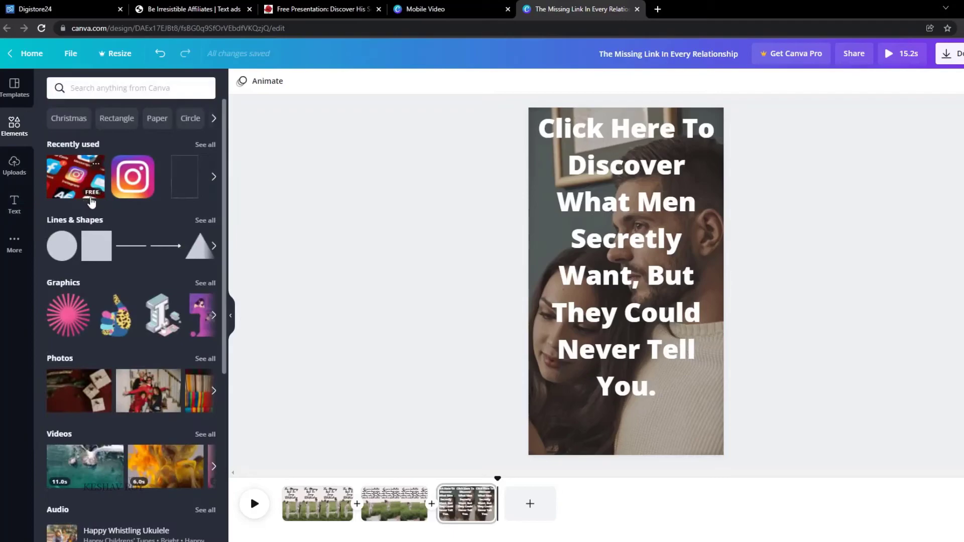
{"action": "left_click", "coordinate": [93, 252]}
{"action": "left_click_drag", "start_coordinate": [646, 318], "coordinate": [733, 444]}
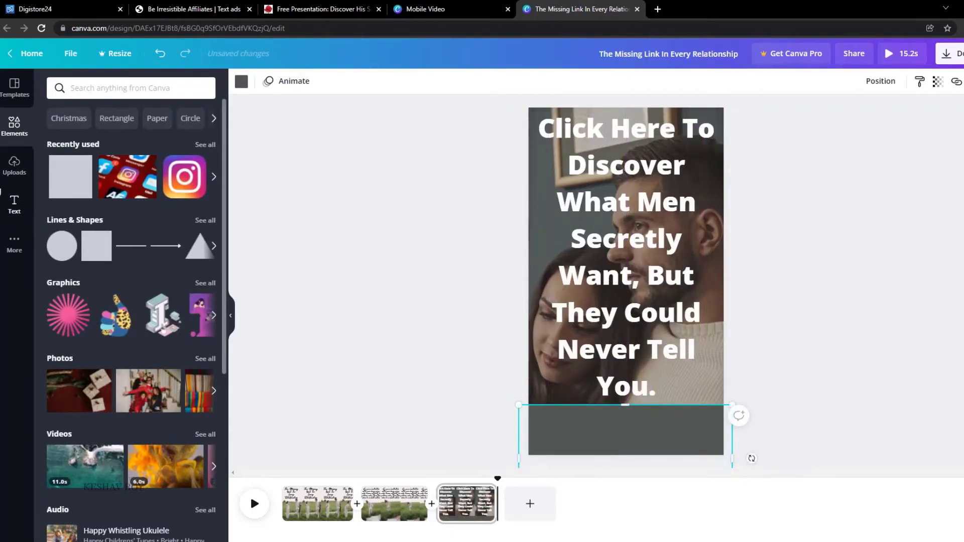
- Add a heading reading "ly-ink.me/nfo64", place it on the band below the "Click Here" text and adjust its size to fit the page width
{"action": "left_click", "coordinate": [7, 208]}
{"action": "left_click", "coordinate": [95, 149]}
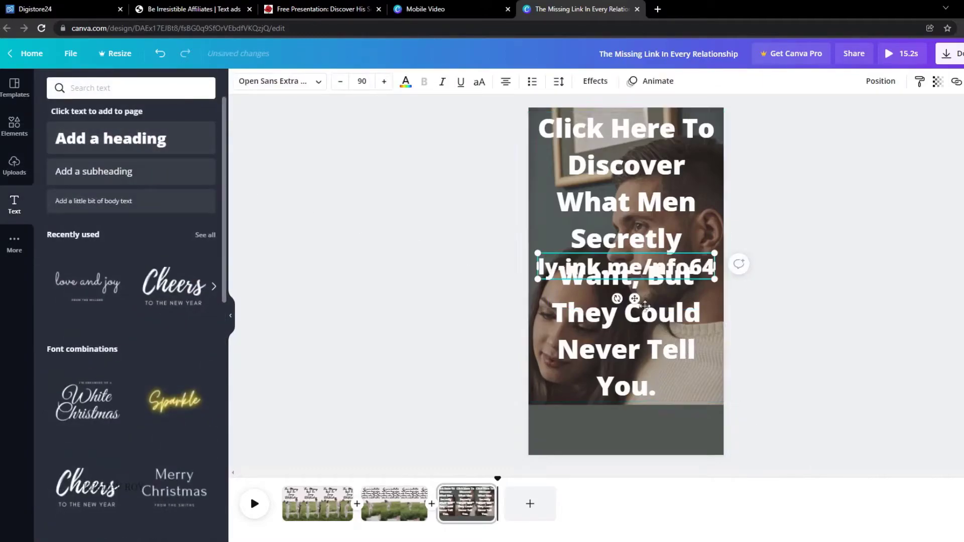
{"action": "left_click_drag", "start_coordinate": [637, 272], "coordinate": [636, 429]}
{"action": "mouse_move", "coordinate": [714, 416]}
{"action": "left_mouse_down"}
{"action": "mouse_move", "coordinate": [737, 422]}
{"action": "mouse_move", "coordinate": [719, 417]}
{"action": "left_mouse_up"}
{"action": "left_click", "coordinate": [639, 325]}
{"action": "left_click_drag", "start_coordinate": [640, 325], "coordinate": [634, 325]}
{"action": "left_click", "coordinate": [800, 295]}
- Review the text and clips on the first two pages and return the playhead to the start of the video
{"action": "left_click", "coordinate": [321, 517]}
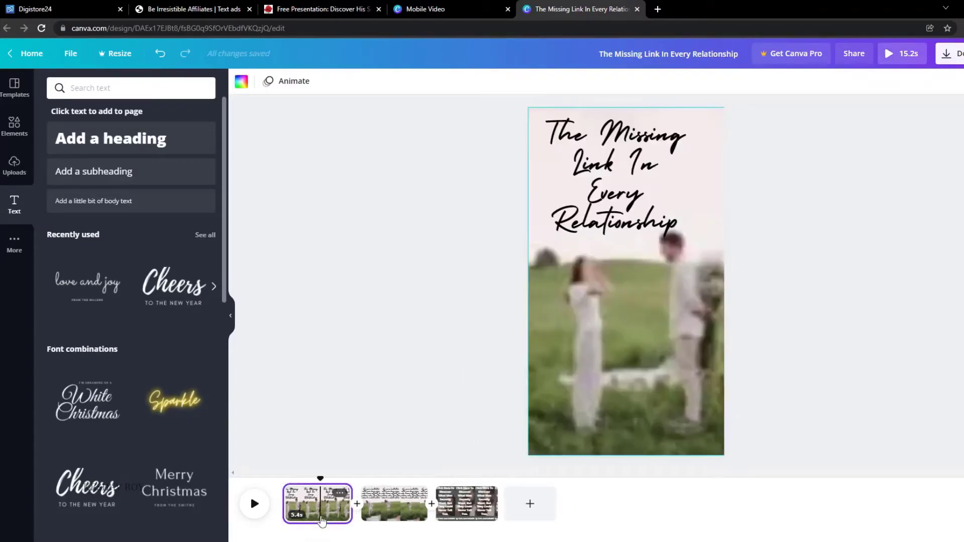
{"action": "left_click", "coordinate": [408, 512]}
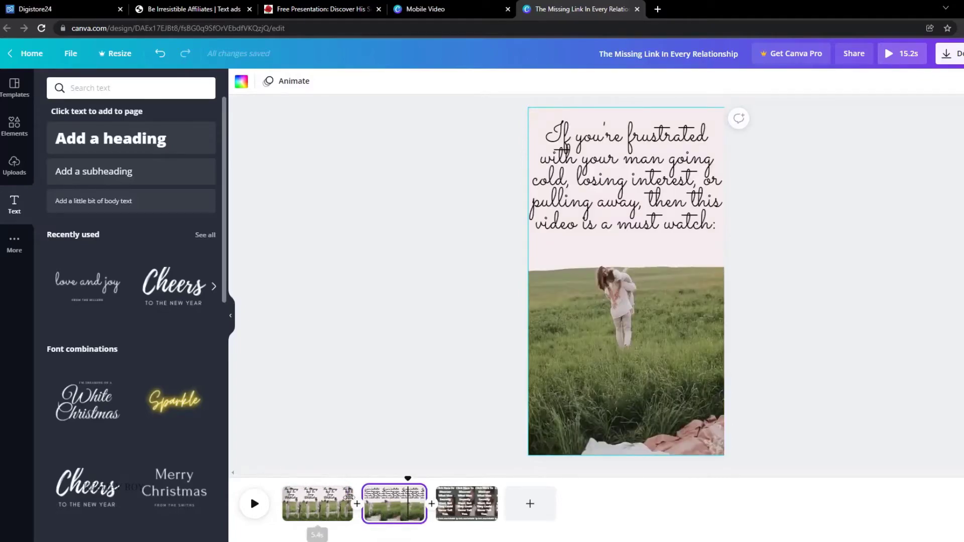
{"action": "left_click", "coordinate": [348, 508]}
{"action": "left_click", "coordinate": [394, 504]}
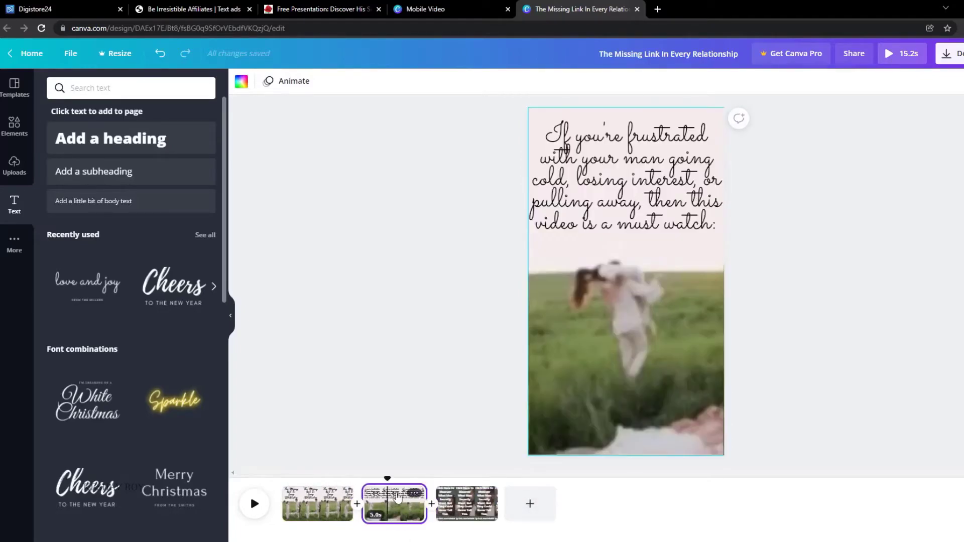
{"action": "left_click", "coordinate": [599, 219]}
{"action": "left_click", "coordinate": [394, 503]}
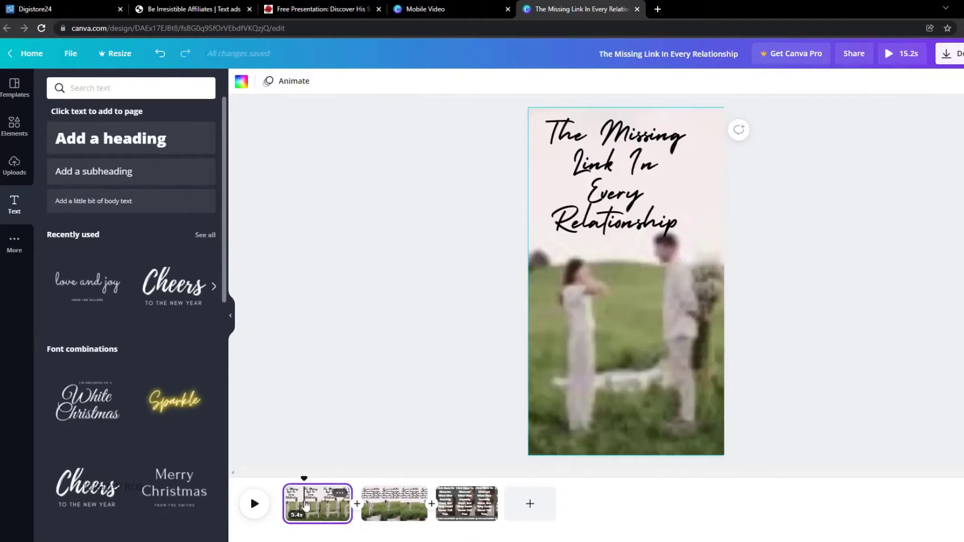
{"action": "left_click", "coordinate": [299, 506]}
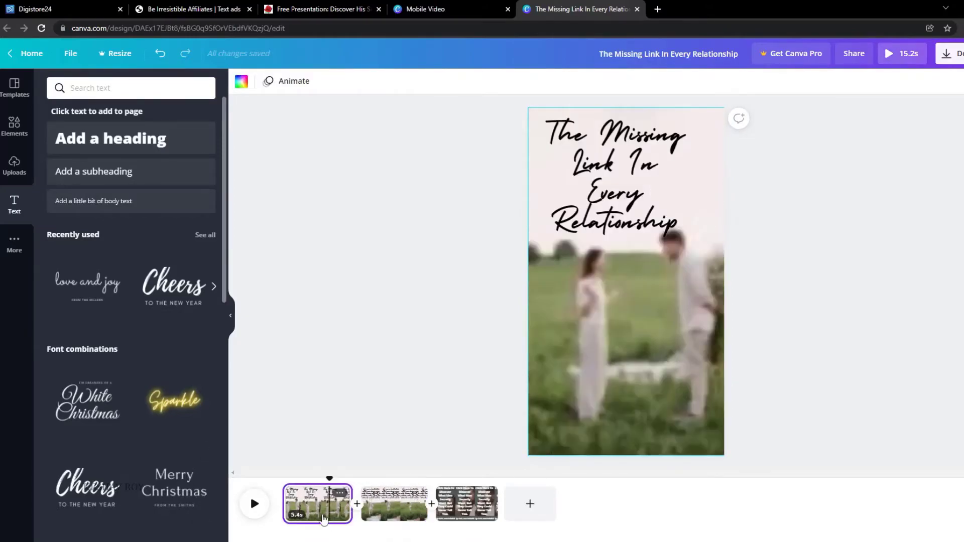
{"action": "left_click_drag", "start_coordinate": [327, 478], "coordinate": [291, 483]}
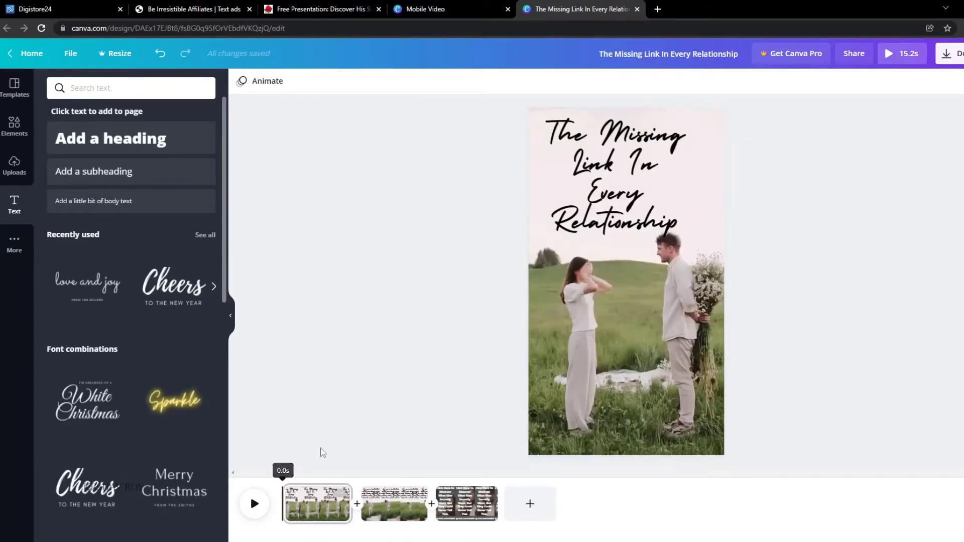
- Search for "youtube audio library" in a new browser tab and open the YouTube Studio Audio library
{"action": "left_click", "coordinate": [659, 10]}
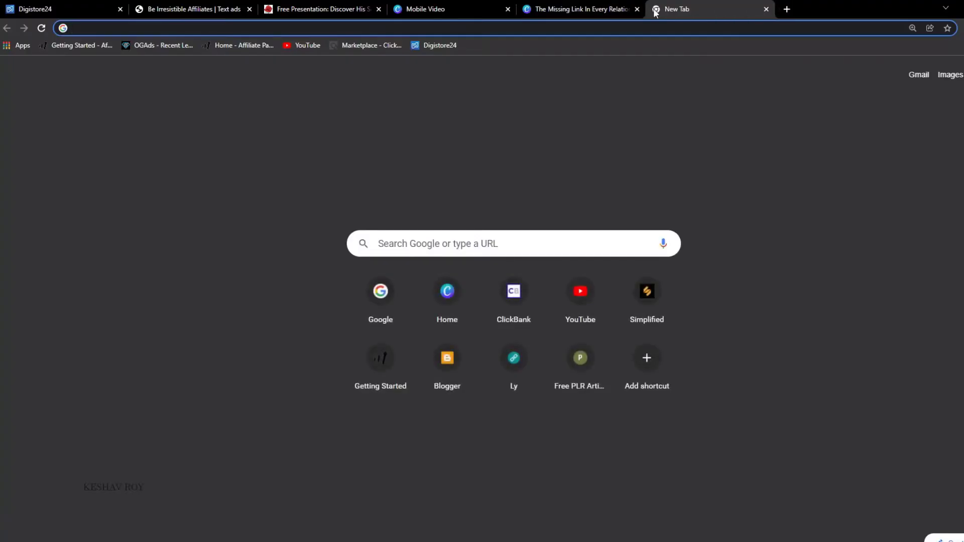
{"action": "type", "text": "yout"}
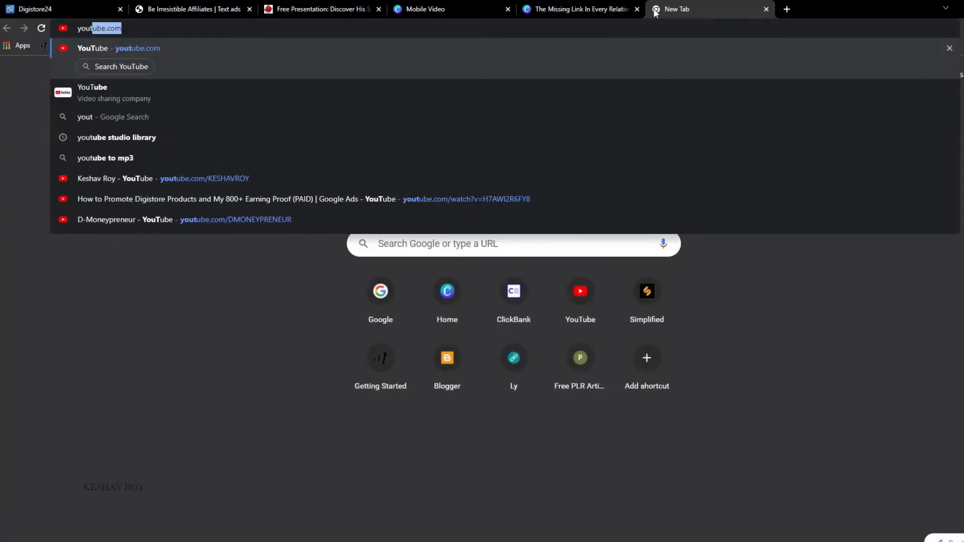
{"action": "type", "text": "ube aud"}
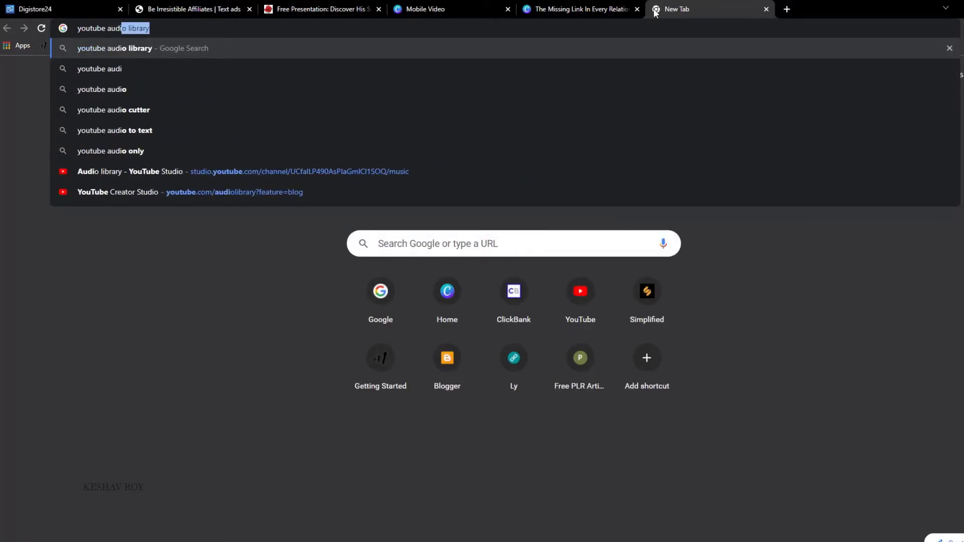
{"action": "key", "text": "Return"}
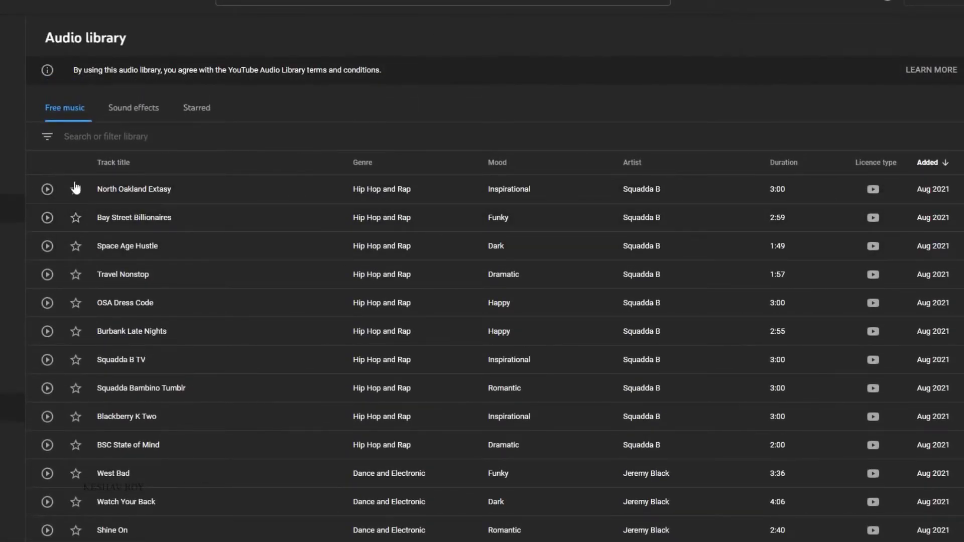
- Look through the sound effects list, return to the free music list and skim its tracks
{"action": "left_click", "coordinate": [111, 109]}
{"action": "scroll", "coordinate": [144, 185], "scroll_direction": "down", "scroll_amount": 8}
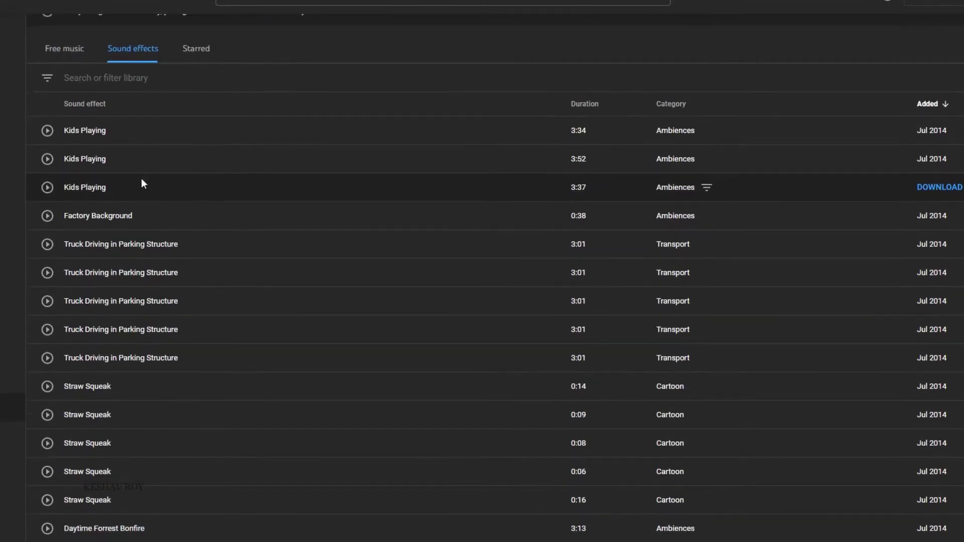
{"action": "scroll", "coordinate": [108, 322], "scroll_direction": "up", "scroll_amount": 7}
{"action": "left_click", "coordinate": [64, 56]}
{"action": "scroll", "coordinate": [92, 166], "scroll_direction": "down", "scroll_amount": 5}
{"action": "scroll", "coordinate": [41, 119], "scroll_direction": "up", "scroll_amount": 6}
- Filter the free music by the Romantic mood and by Attribution not required
{"action": "left_click", "coordinate": [44, 139]}
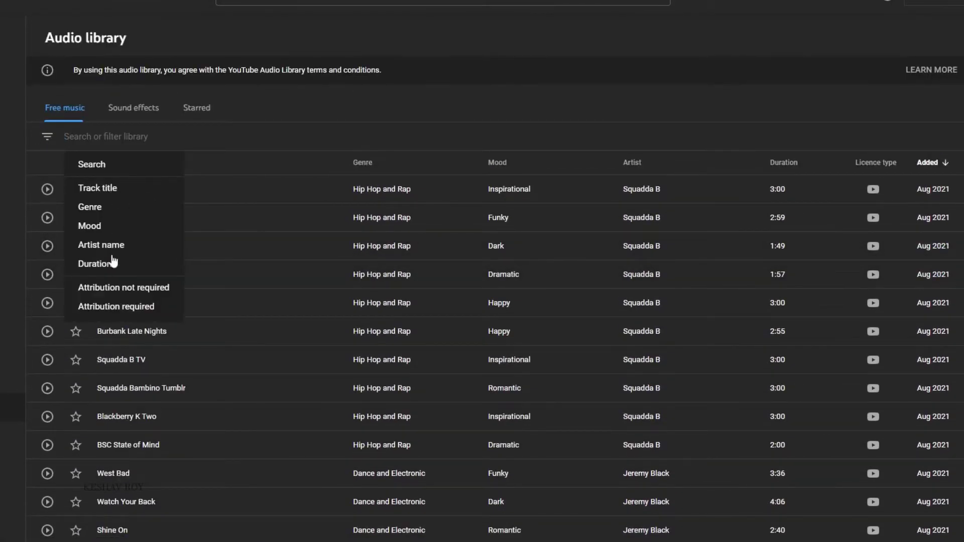
{"action": "left_click", "coordinate": [115, 227]}
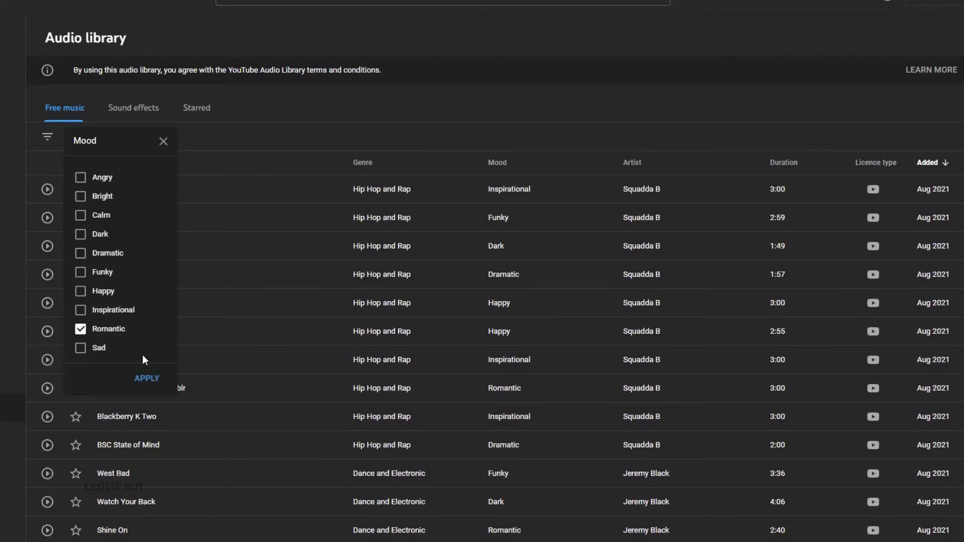
{"action": "left_click", "coordinate": [145, 378]}
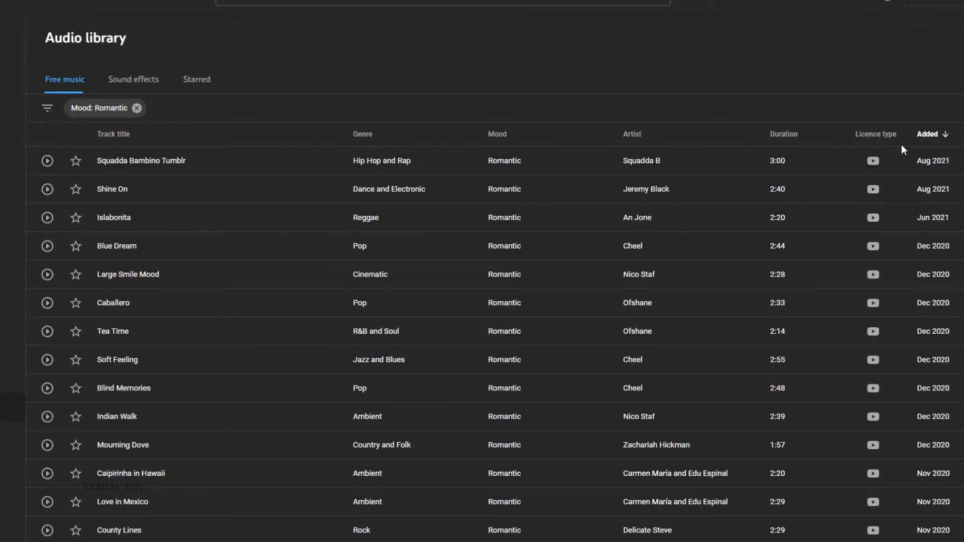
{"action": "left_click", "coordinate": [47, 108]}
{"action": "left_click", "coordinate": [209, 241]}
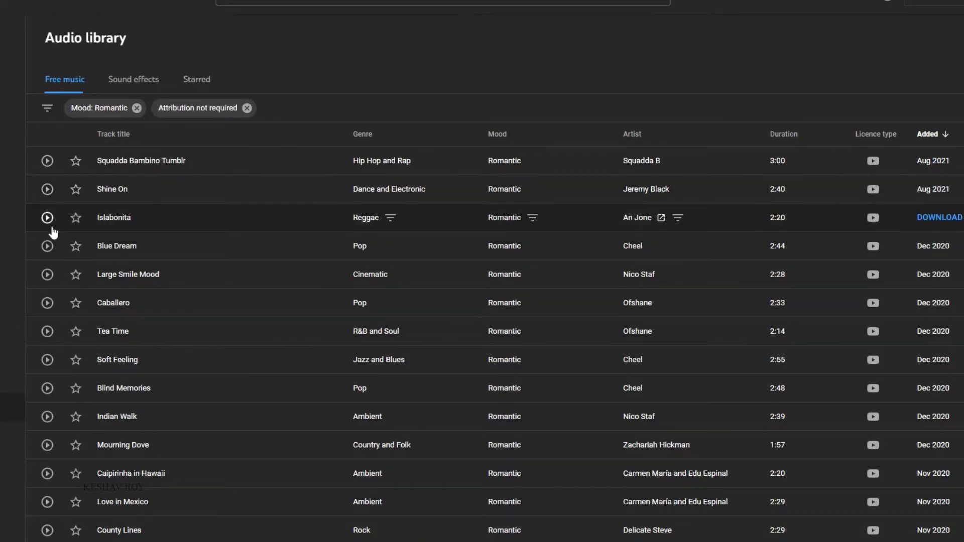
- Browse the filtered romantic tracks and preview one as possible background music
{"action": "scroll", "coordinate": [814, 330], "scroll_direction": "down", "scroll_amount": 3}
{"action": "scroll", "coordinate": [784, 360], "scroll_direction": "down", "scroll_amount": 6}
{"action": "scroll", "coordinate": [793, 232], "scroll_direction": "up", "scroll_amount": 5}
{"action": "left_click_drag", "start_coordinate": [801, 199], "coordinate": [622, 211]}
{"action": "left_click", "coordinate": [47, 208]}
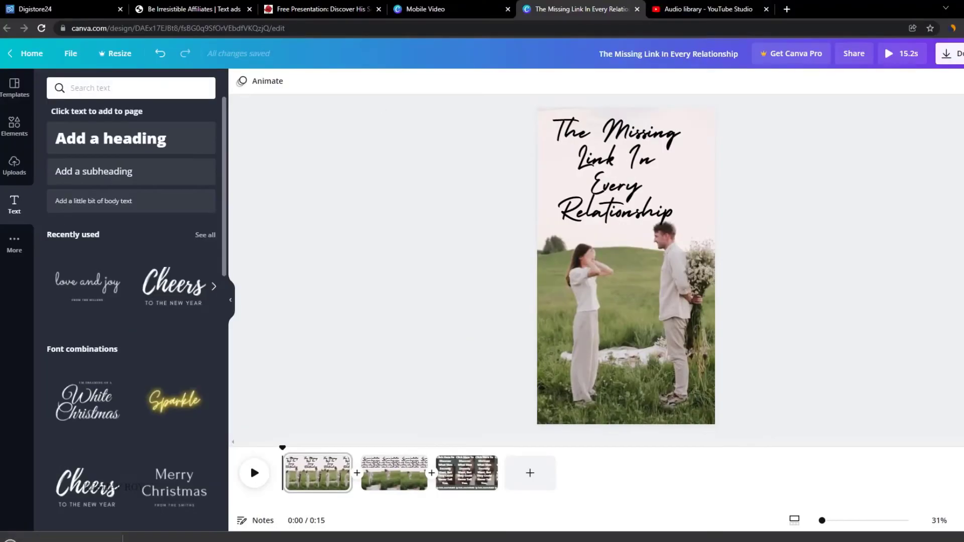
- In the Canva design, upload the downloaded Mourning Dove track, add it as the video's background audio and play the video
{"action": "left_click_drag", "start_coordinate": [60, 538], "coordinate": [116, 362]}
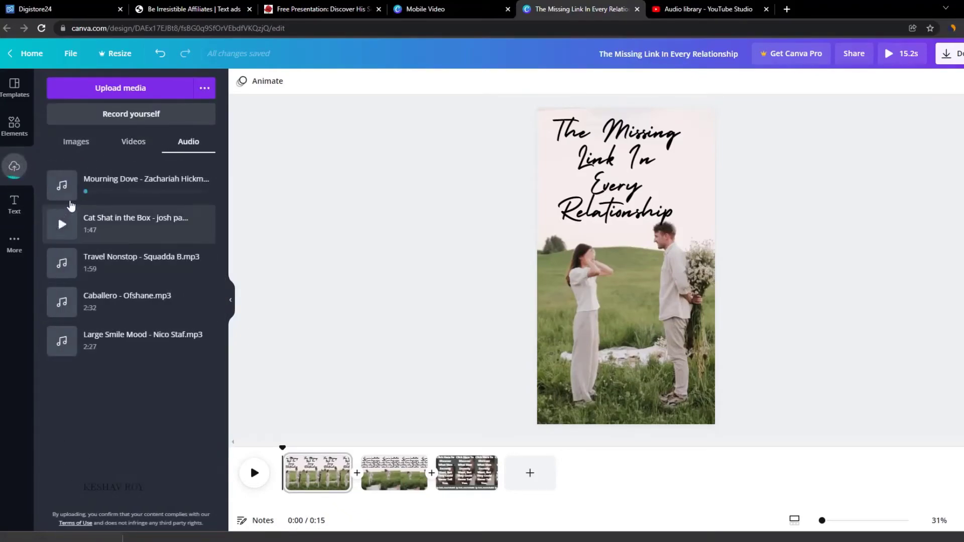
{"action": "left_click", "coordinate": [86, 187]}
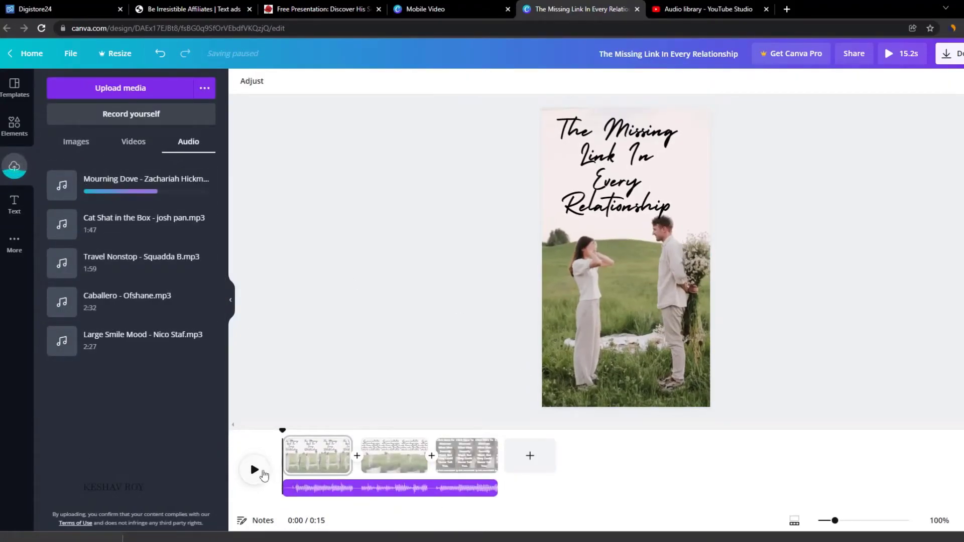
{"action": "left_click", "coordinate": [254, 469]}
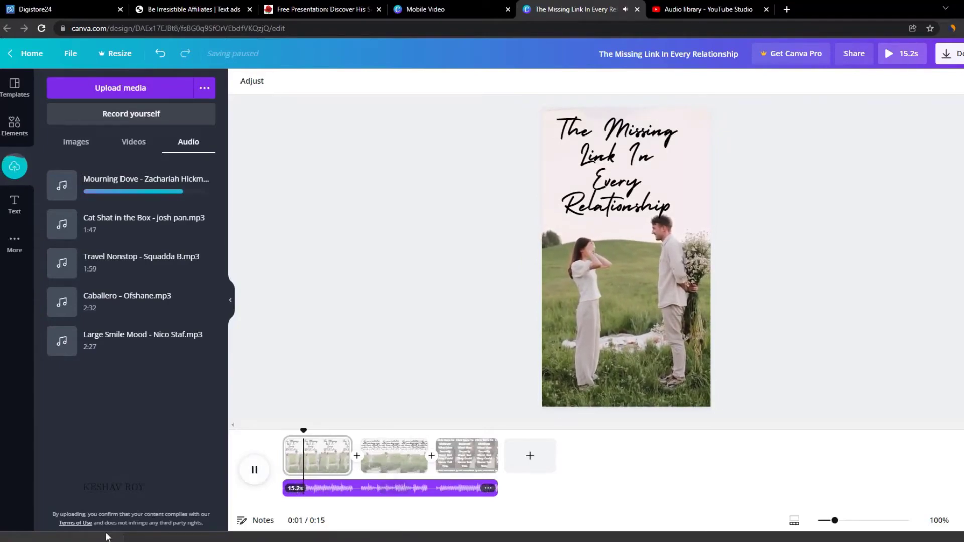